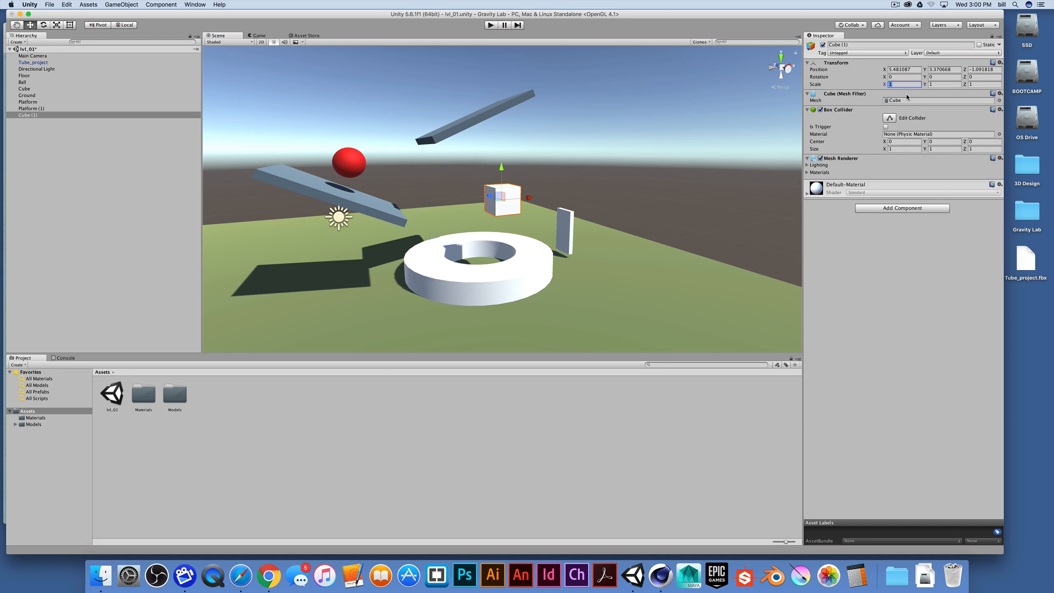
Scale the new cube to 4 by 0.2 by 3 to make a flat plate
type("4")
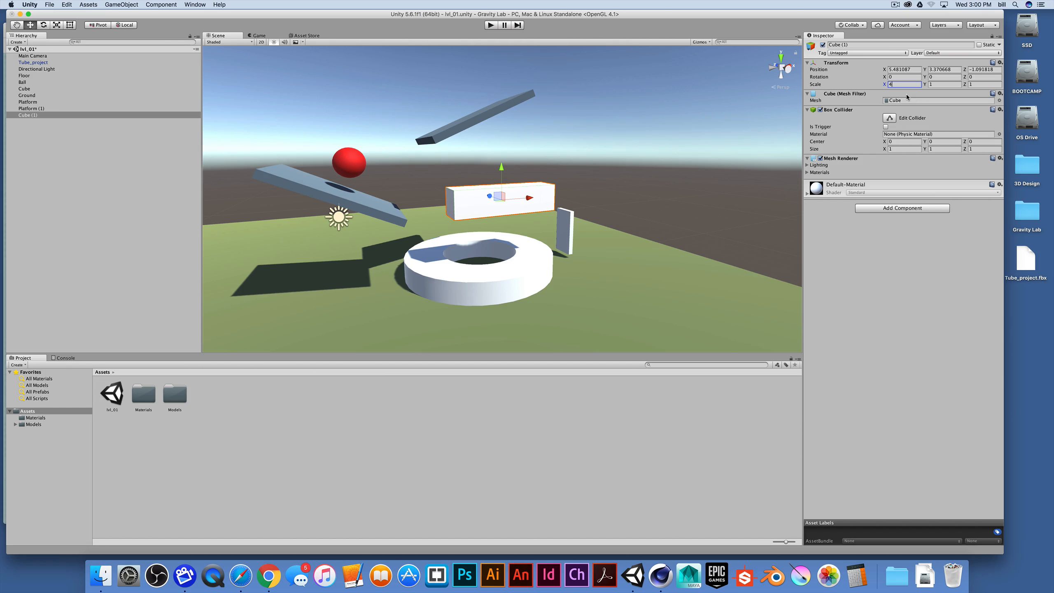
left_click(961, 84)
type("3")
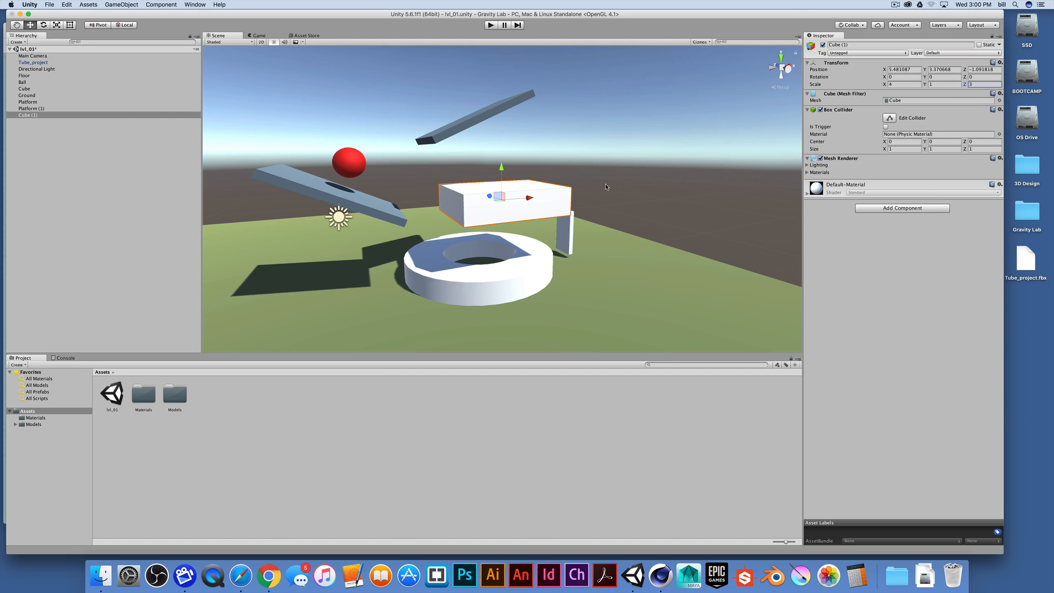
left_click(934, 84)
type("0.2")
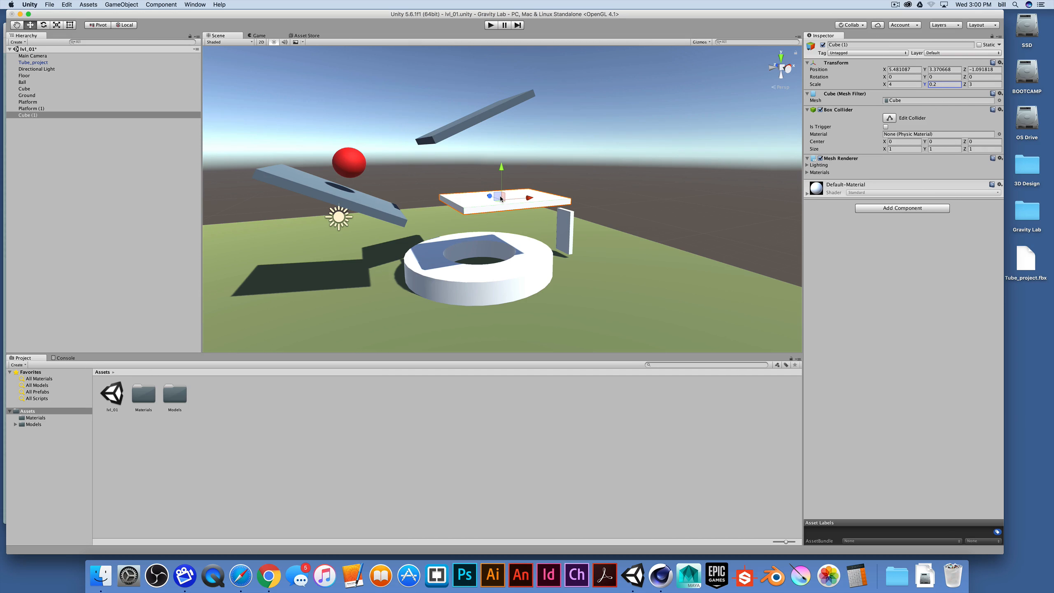
Move the plate beneath the tilted platform's lower end and briefly play the scene to test it
left_click_drag(502, 203, 462, 209)
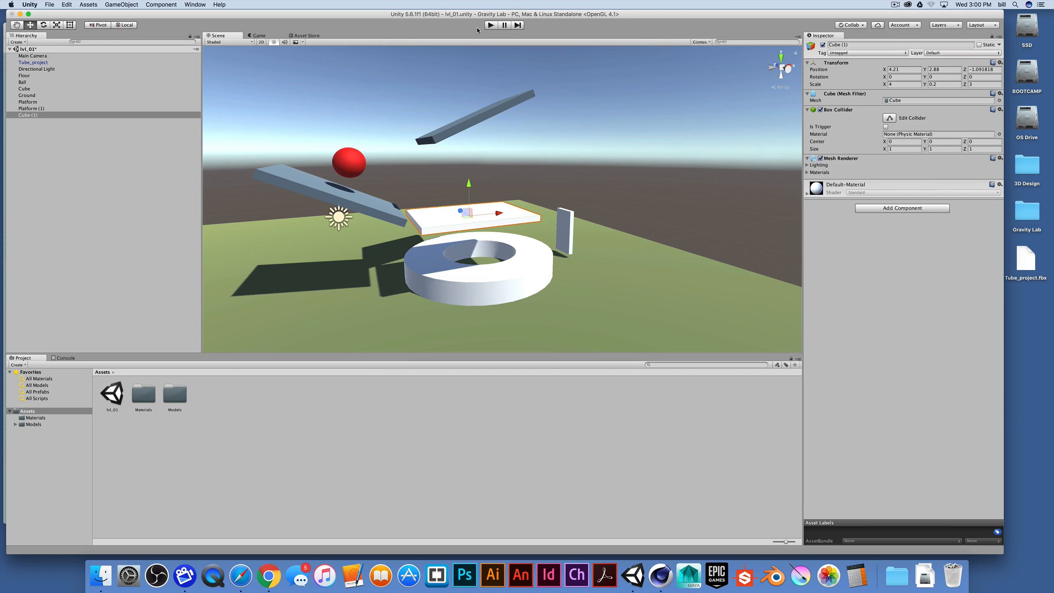
left_click(490, 25)
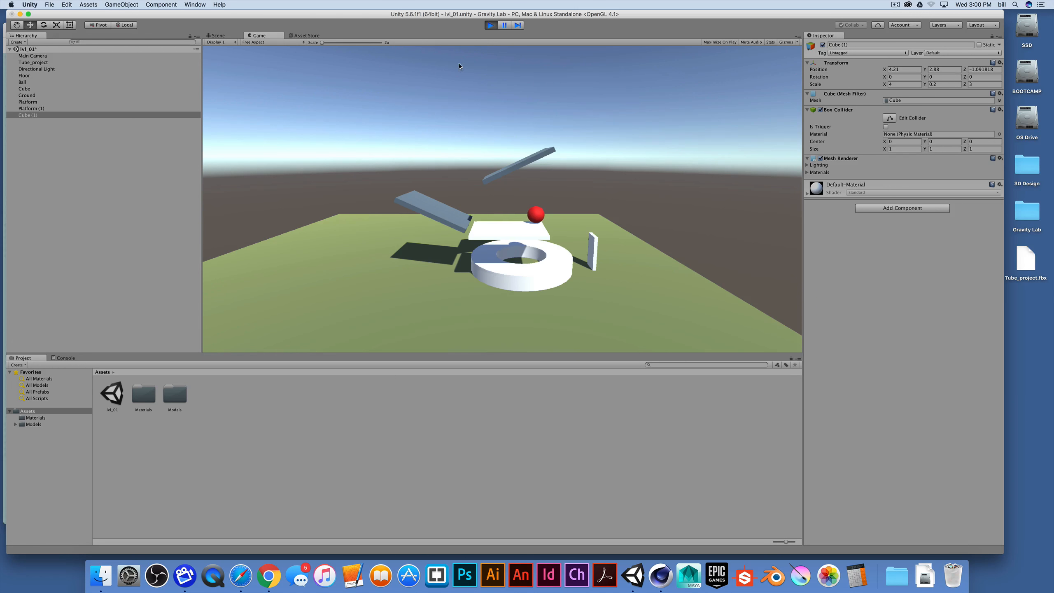
key("super+p")
Nudge the plate into place and apply the Charcoal material to it
left_click_drag(462, 211, 432, 246)
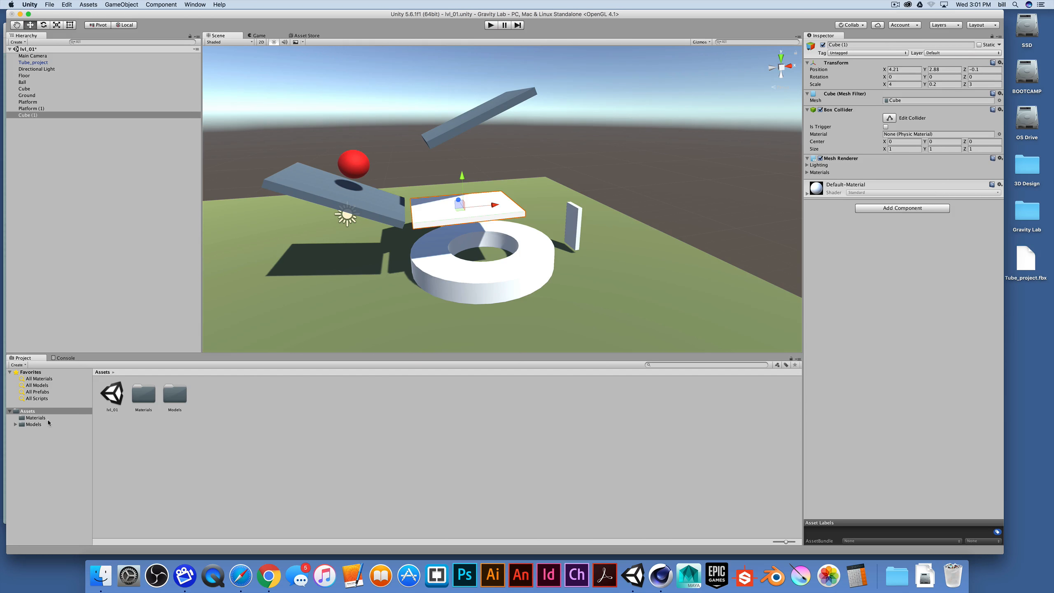
left_click(62, 417)
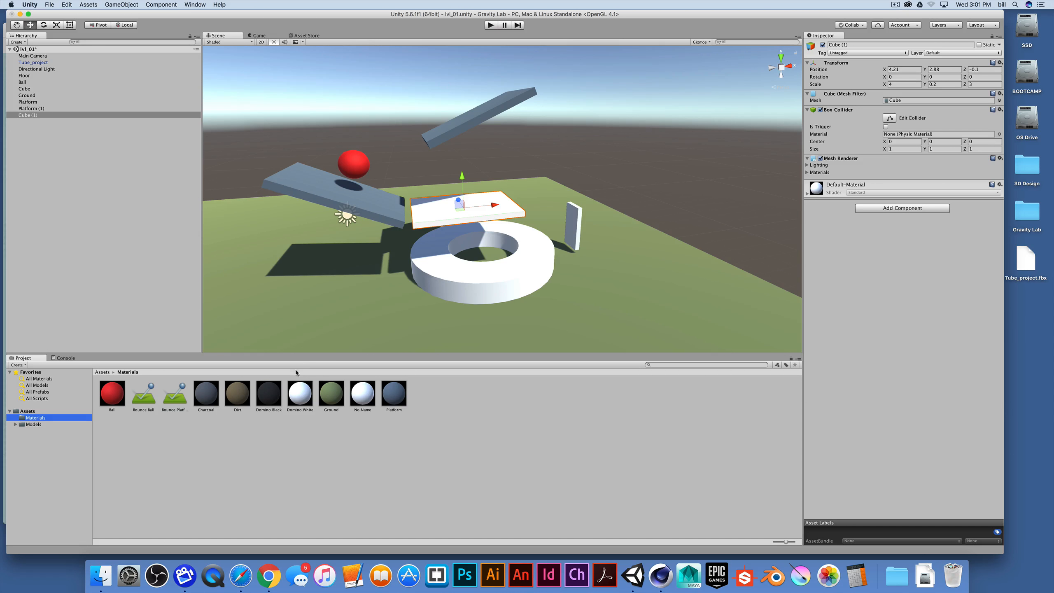
left_click_drag(206, 393, 433, 208)
left_click_drag(345, 216, 400, 261, "alt")
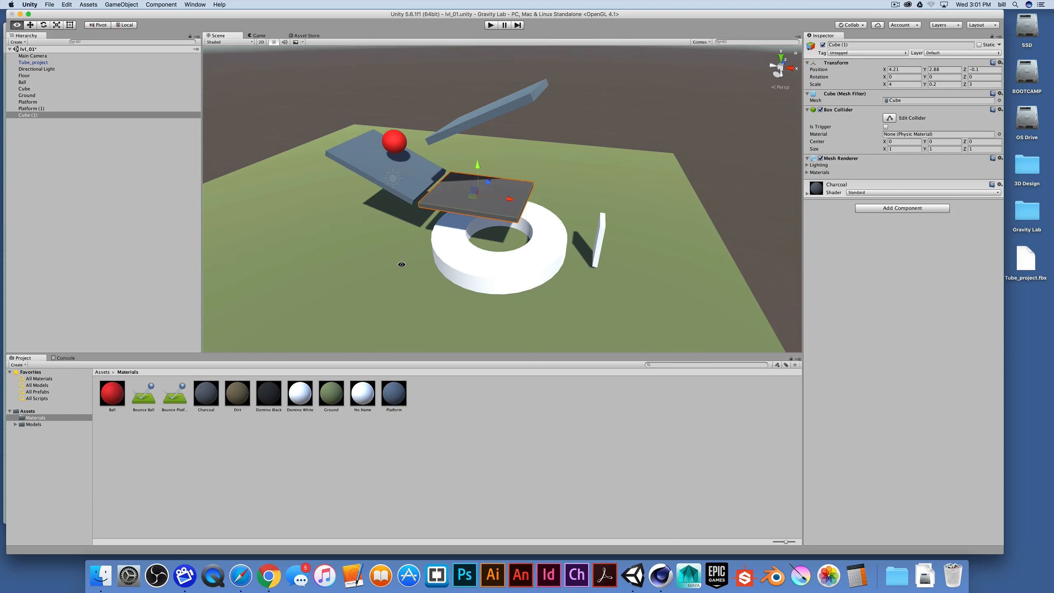
Add a Hinge Joint physics component to the plate and play the scene to test it
left_click(28, 411)
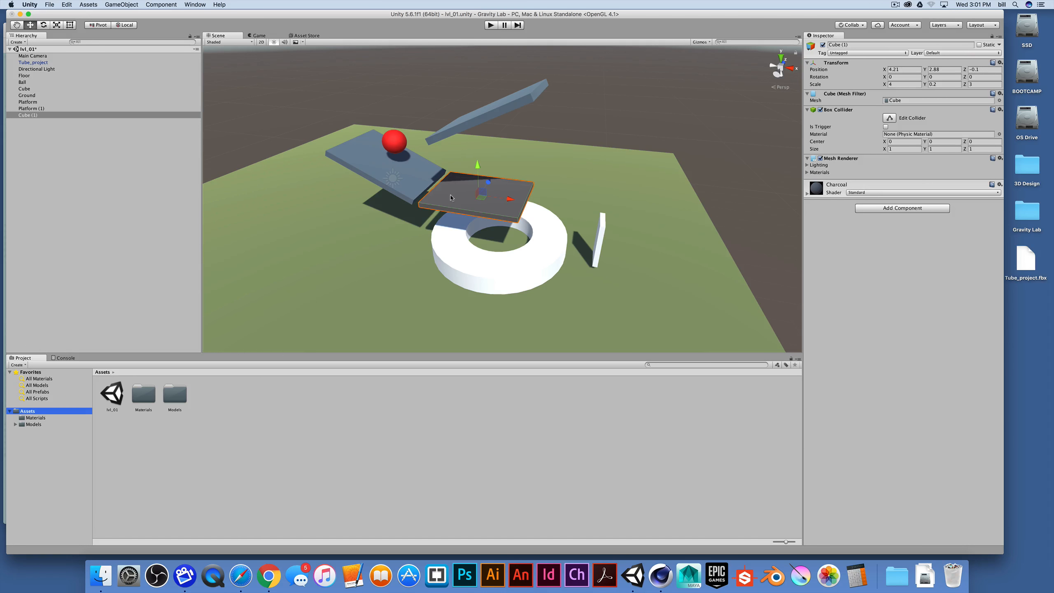
left_click(226, 36)
left_click(154, 4)
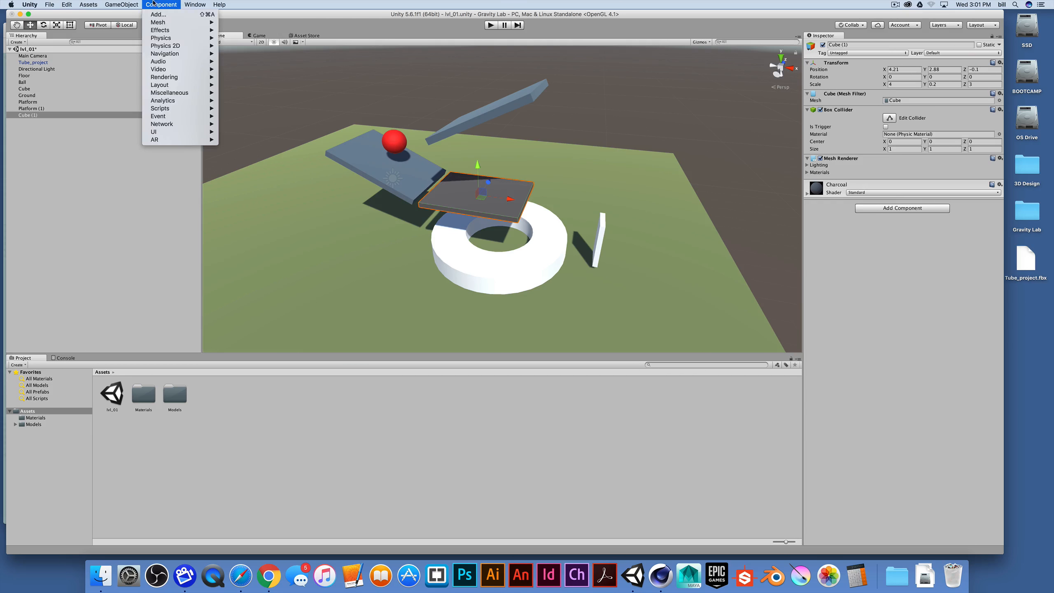
mouse_move(196, 38)
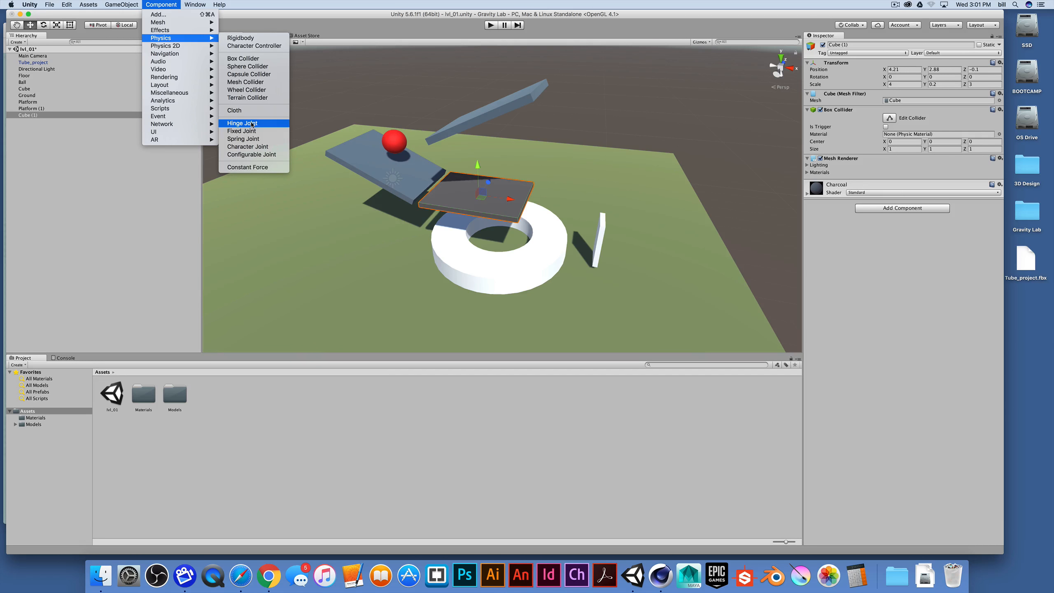
left_click(172, 4)
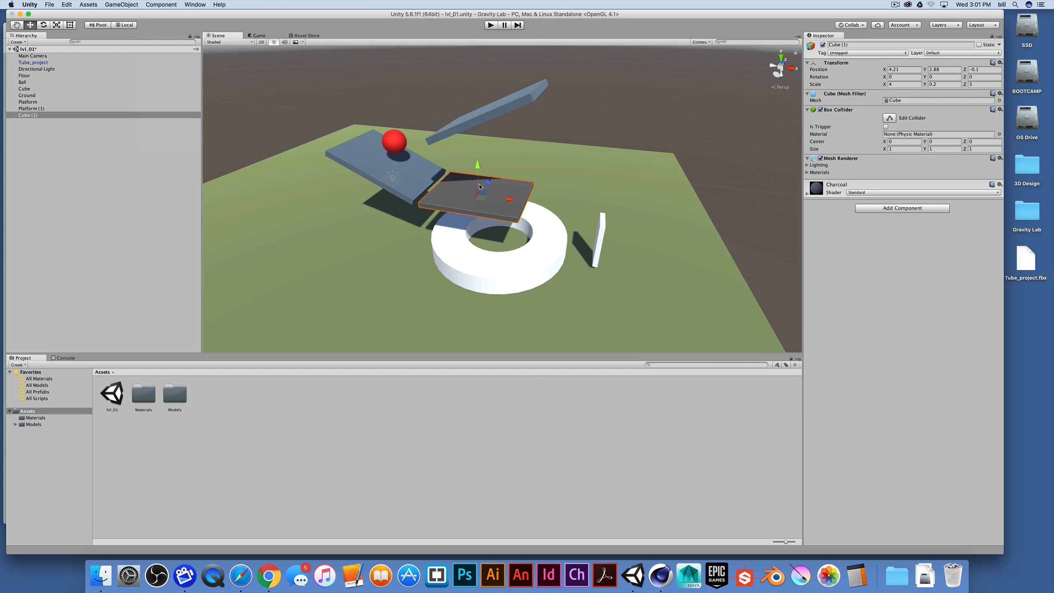
left_click(164, 3)
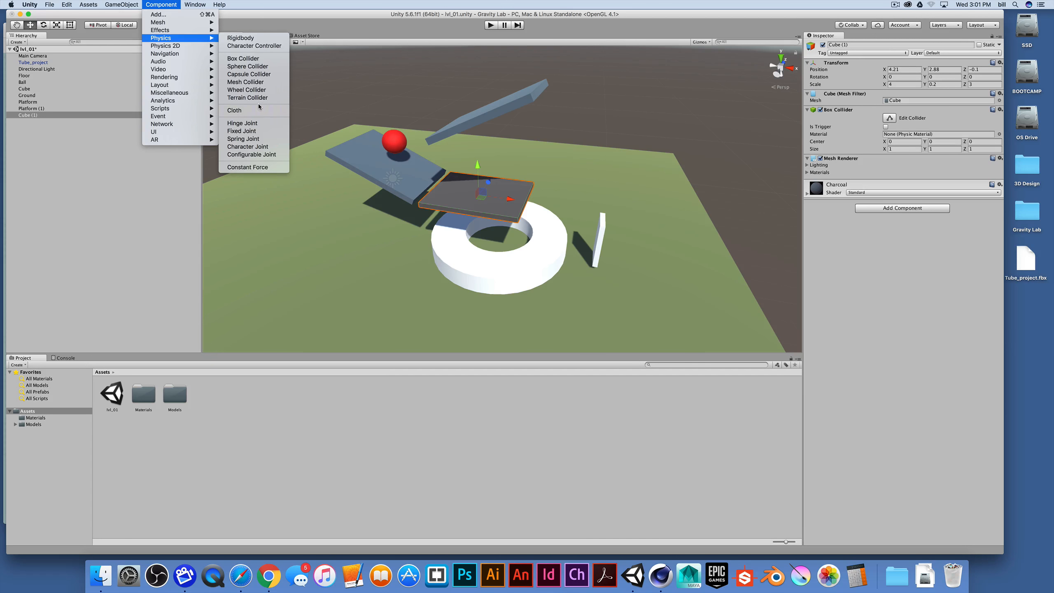
left_click(257, 123)
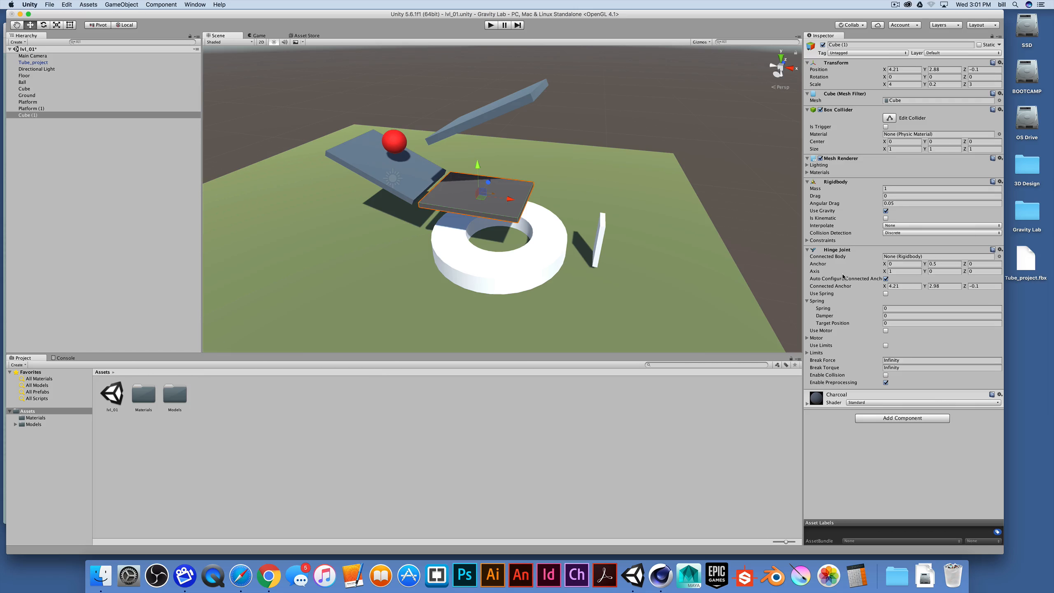
left_click(491, 26)
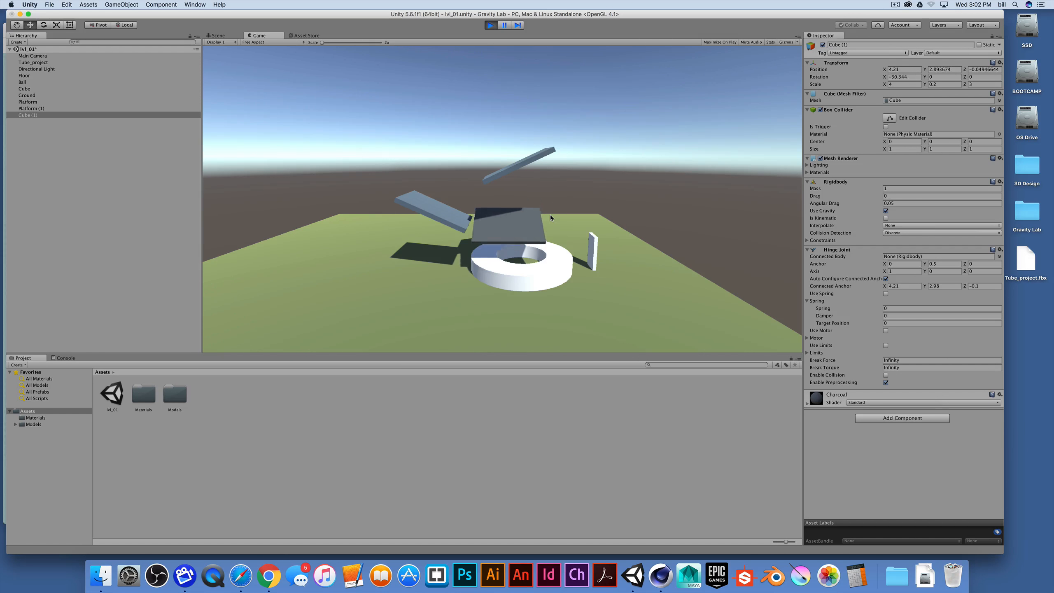
key("super+p")
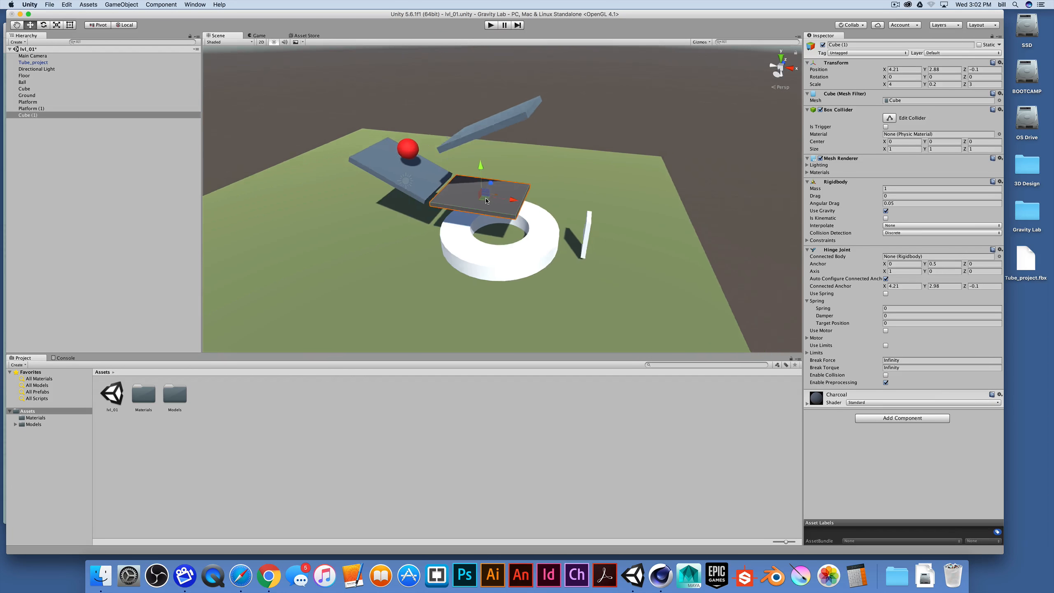
Set the hinge joint's axis Z value to 1 and test-play the scene
scroll(486, 201, "up", 8)
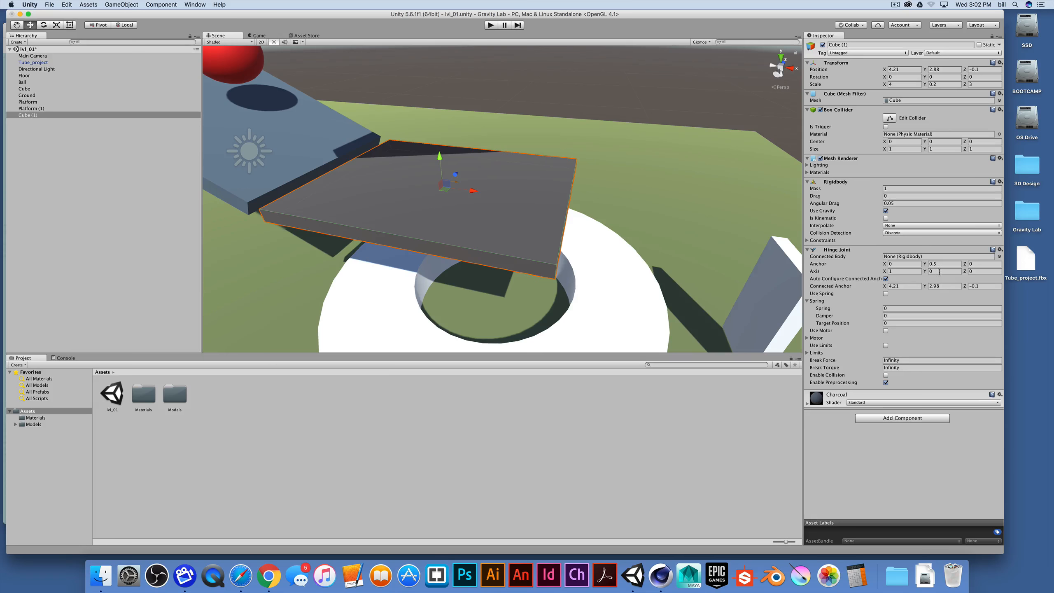
left_click(972, 271)
left_click_drag(465, 182, 480, 251, "alt")
scroll(474, 219, "up", 5)
left_click_drag(431, 162, 497, 178, "alt")
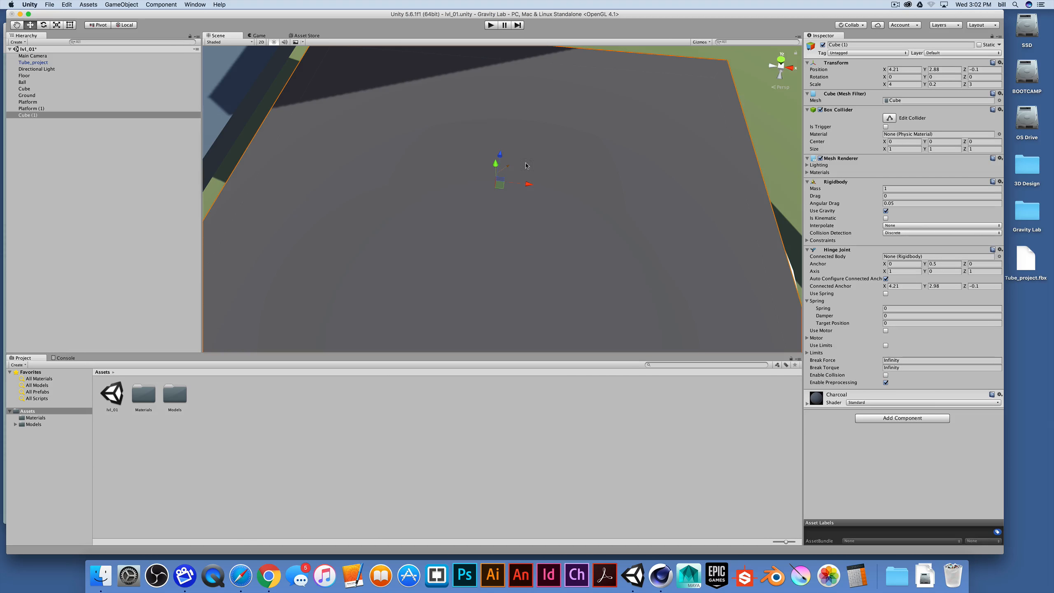
scroll(517, 180, "up", 3)
scroll(518, 180, "down", 10)
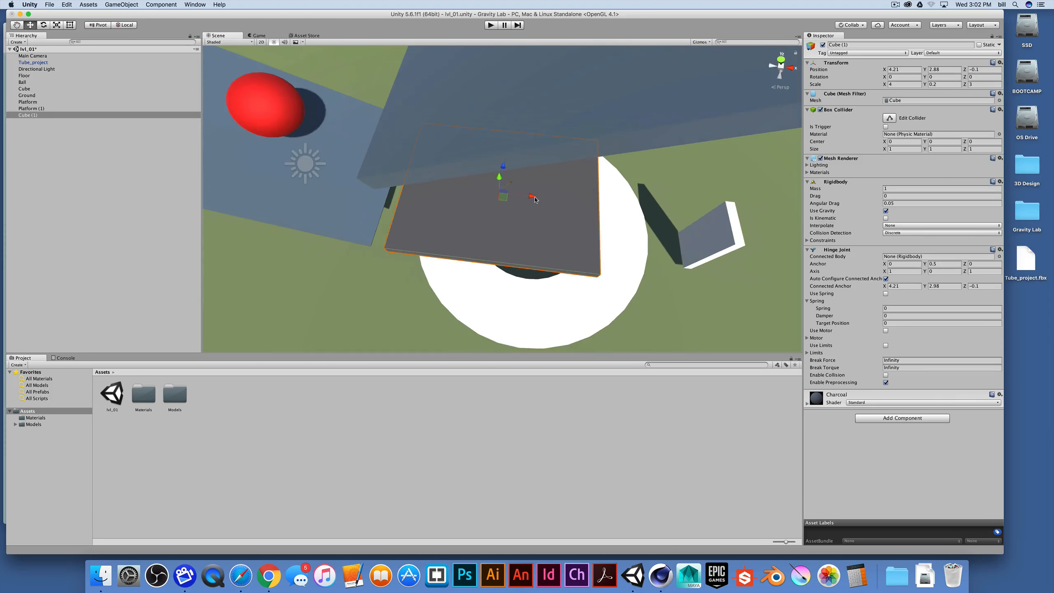
left_click_drag(520, 182, 521, 116, "alt")
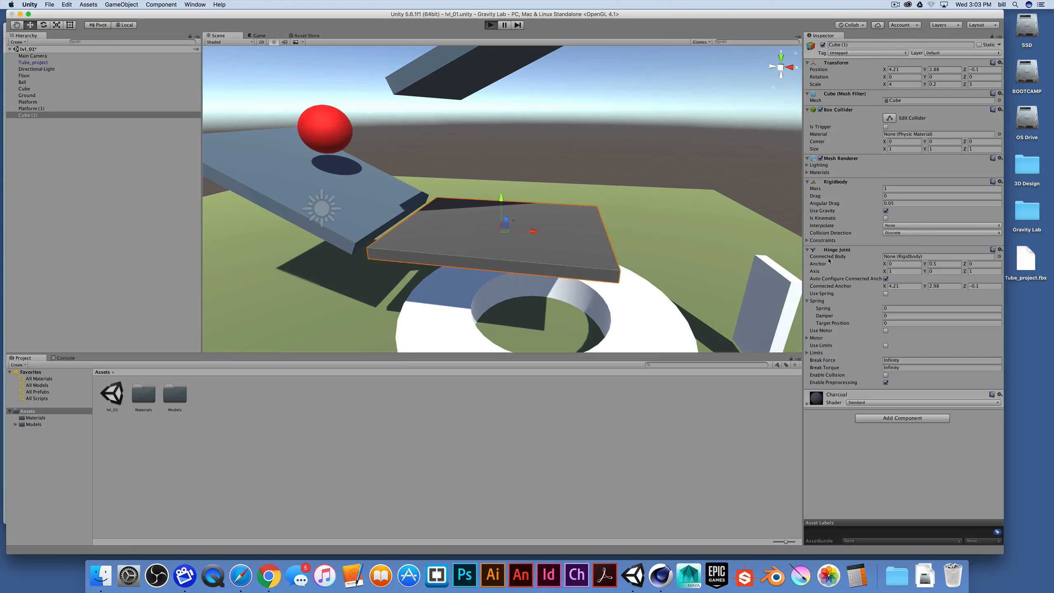
key("super+p")
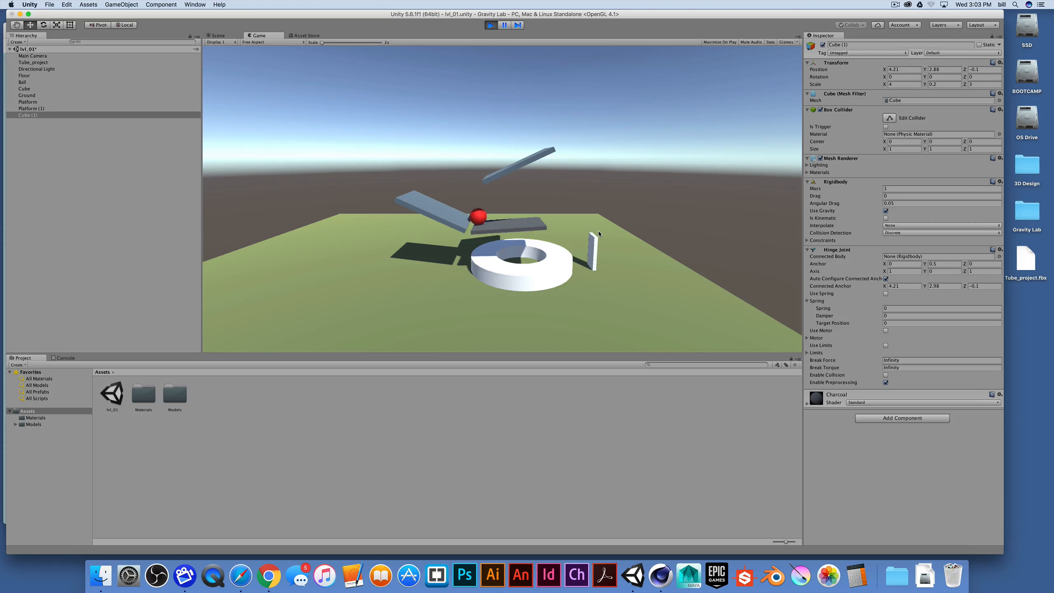
key("super+p")
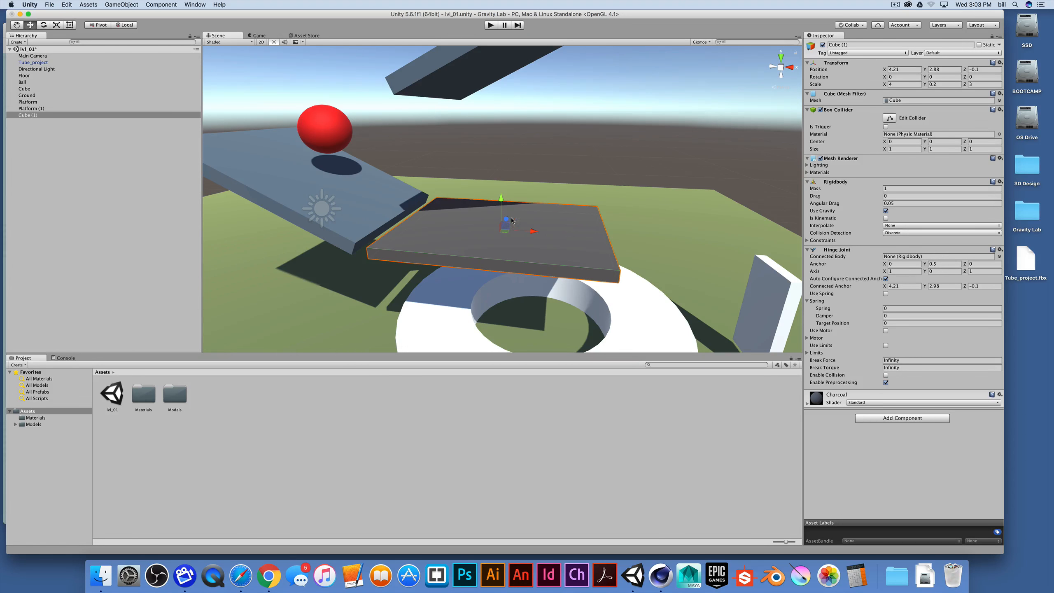
Set the hinge joint's axis X value to 0 and test-play the scene again
left_click(901, 272)
left_click(490, 24)
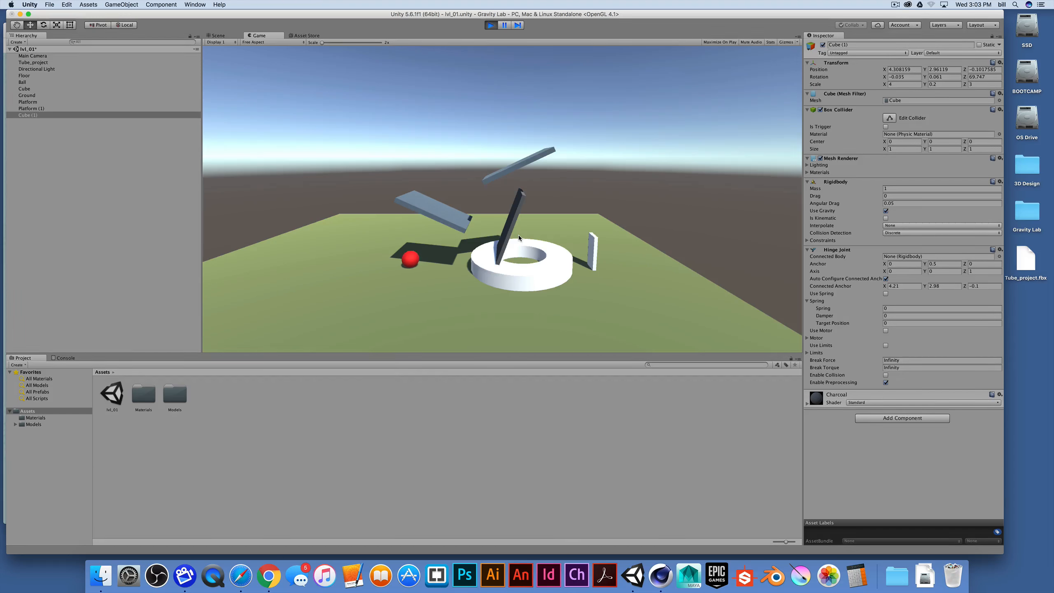
key("super+p")
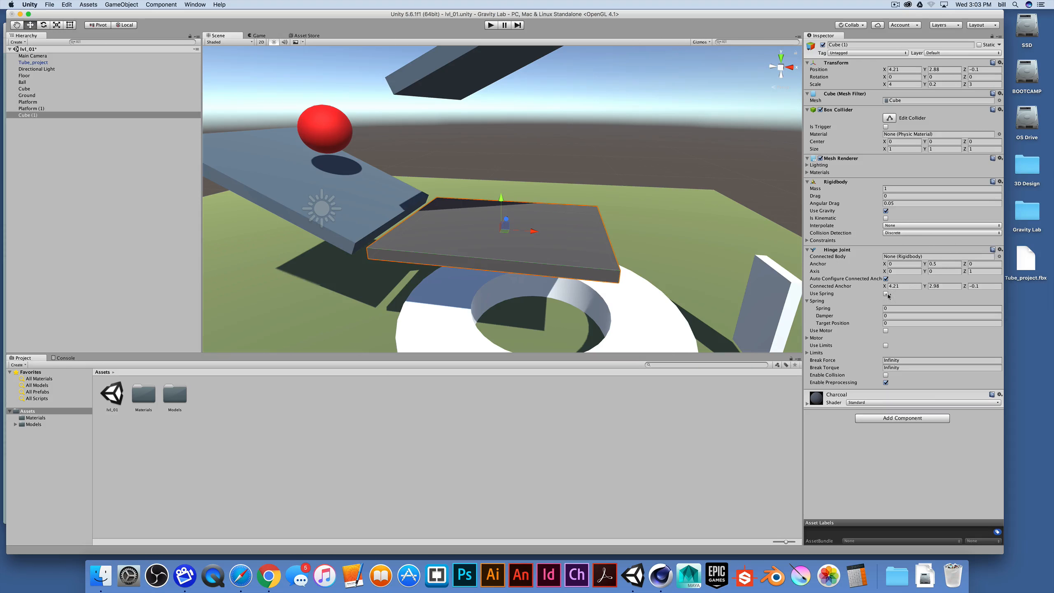
Open the Hinge Joint documentation and read its property descriptions
left_click(992, 249)
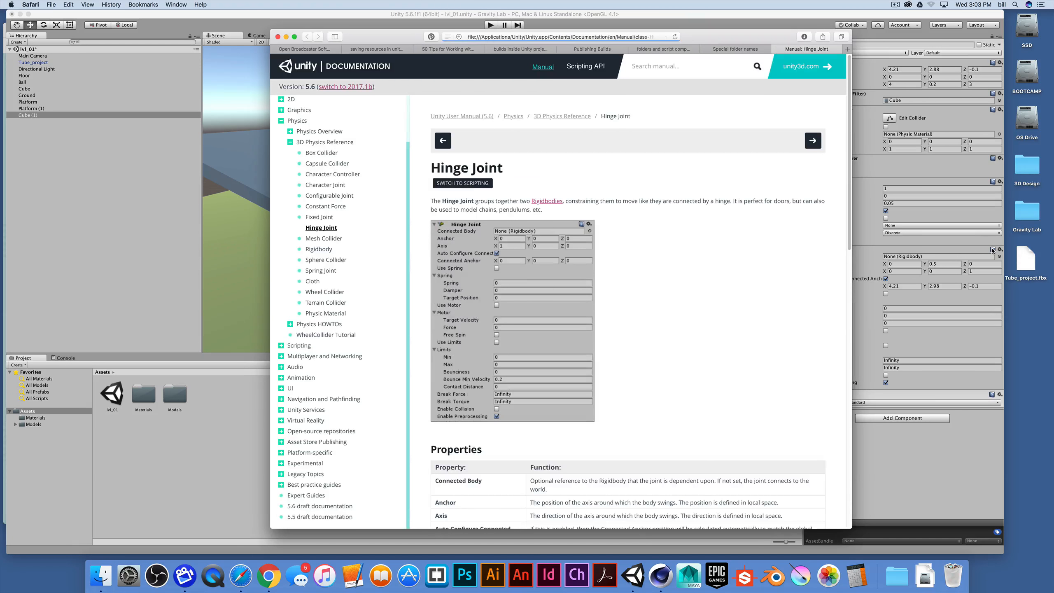
scroll(666, 295, "down", 10)
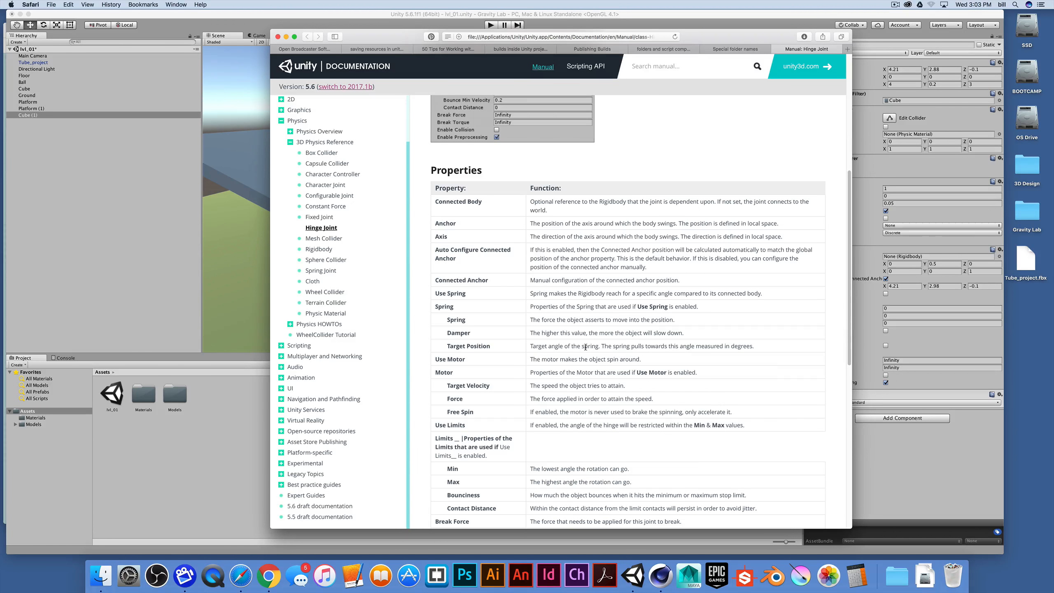
left_click(907, 437)
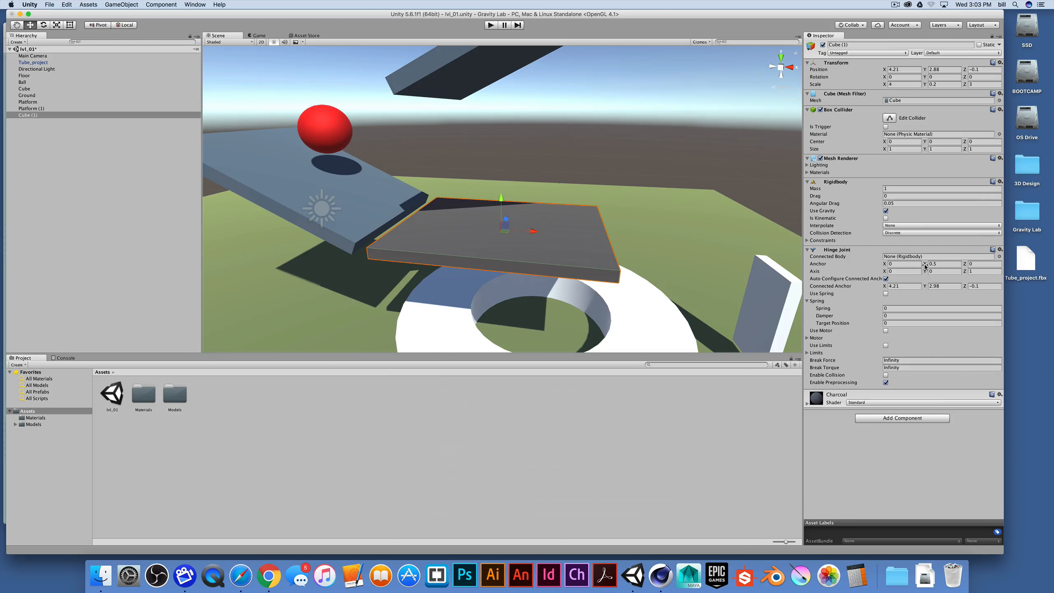
Enable Use Spring on the hinge joint, set Spring to 10, and test-play the scene
mouse_move(925, 266)
left_mouse_down()
mouse_move(914, 269)
mouse_move(956, 263)
mouse_move(936, 266)
left_mouse_up()
key("super+z")
left_click(886, 294)
left_click(886, 294)
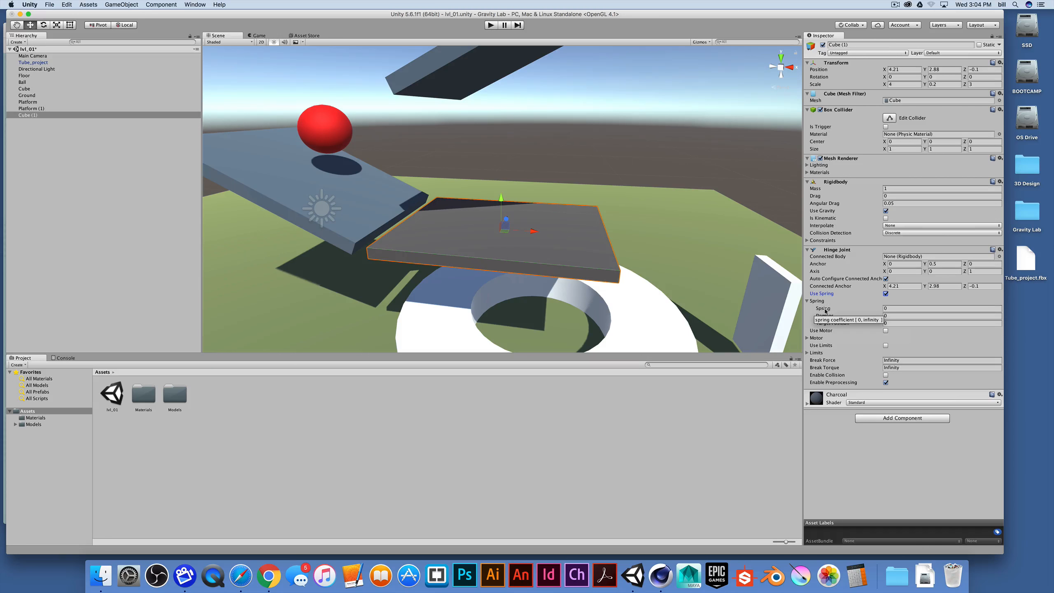
left_click(892, 307)
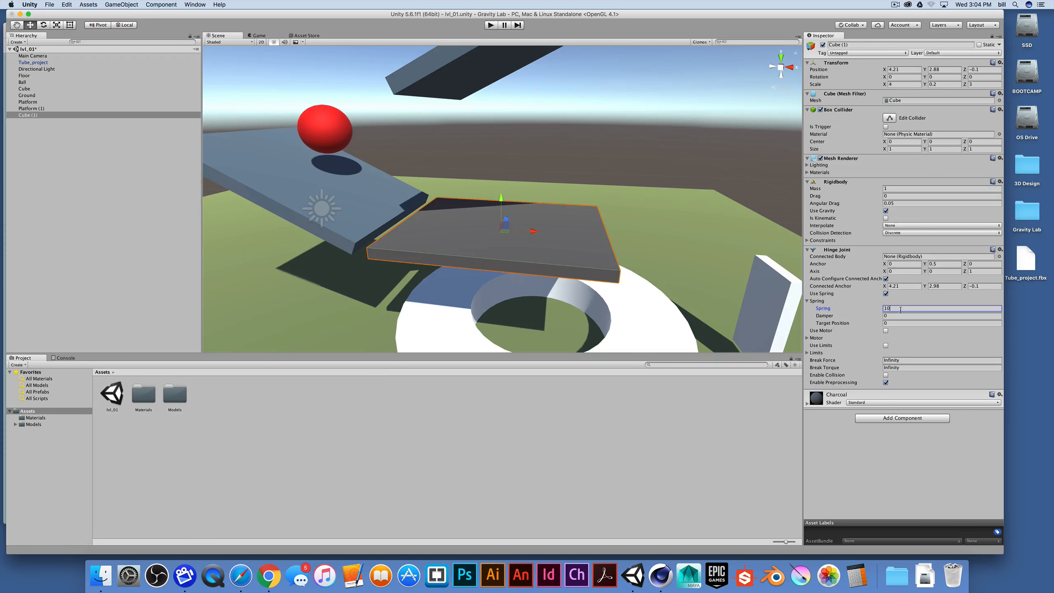
left_click(889, 315)
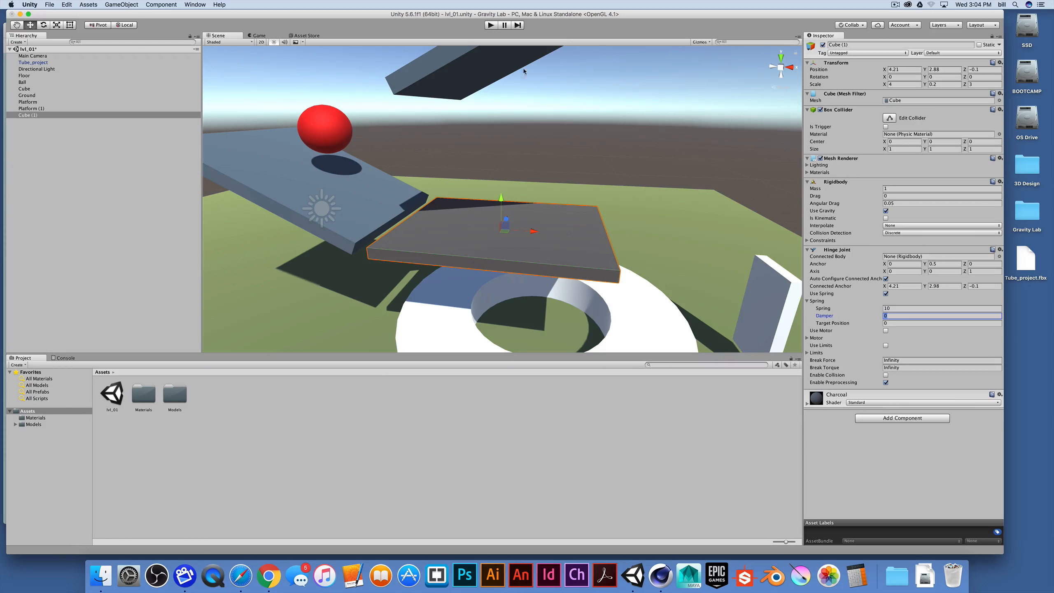
key("super+p")
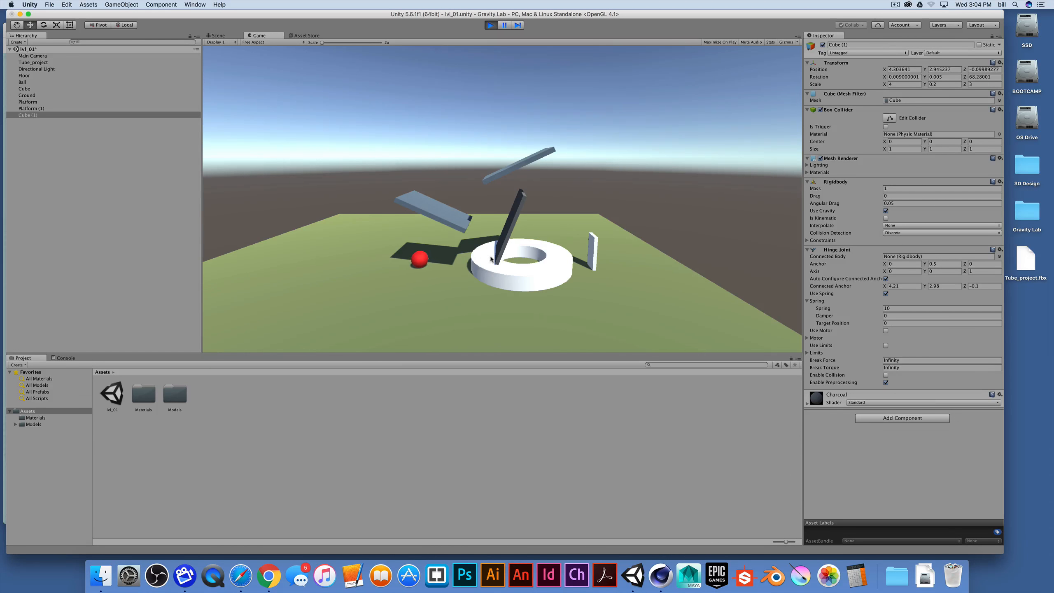
key("super+p")
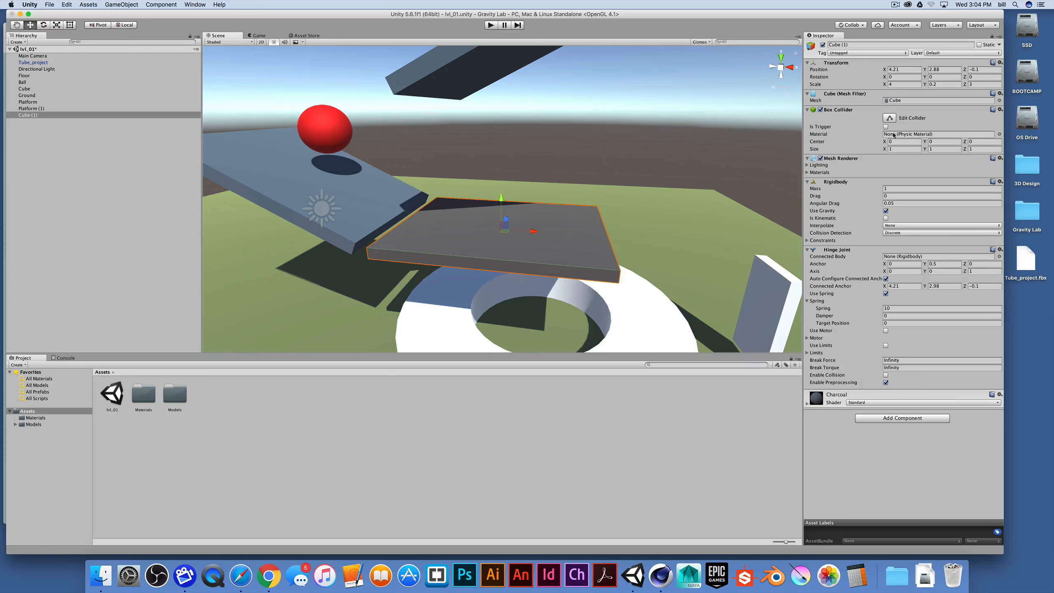
Set the plate's X scale to 3 and test-play the scene
left_click(899, 85)
type("3")
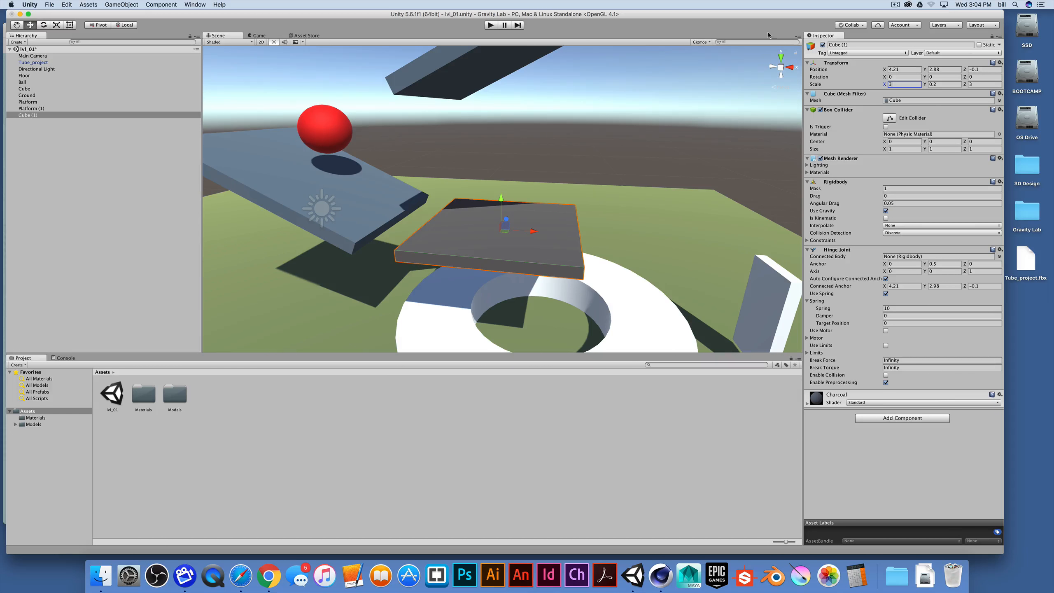
left_click(491, 24)
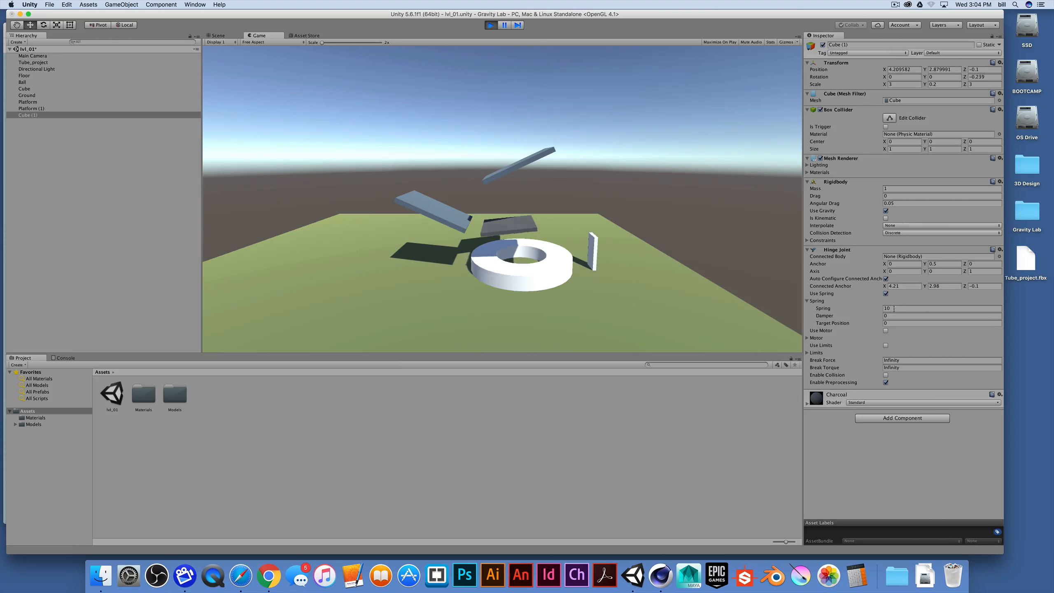
key("super+p")
Set the hinge joint's Spring value to 20 and play the scene again
left_click(893, 308)
type("20")
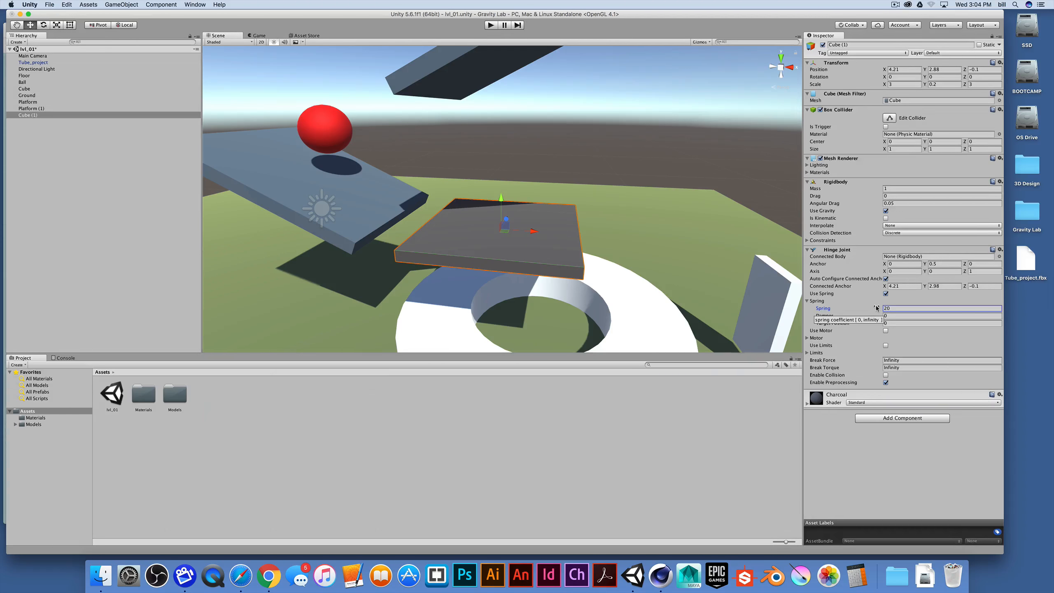
key("super+p")
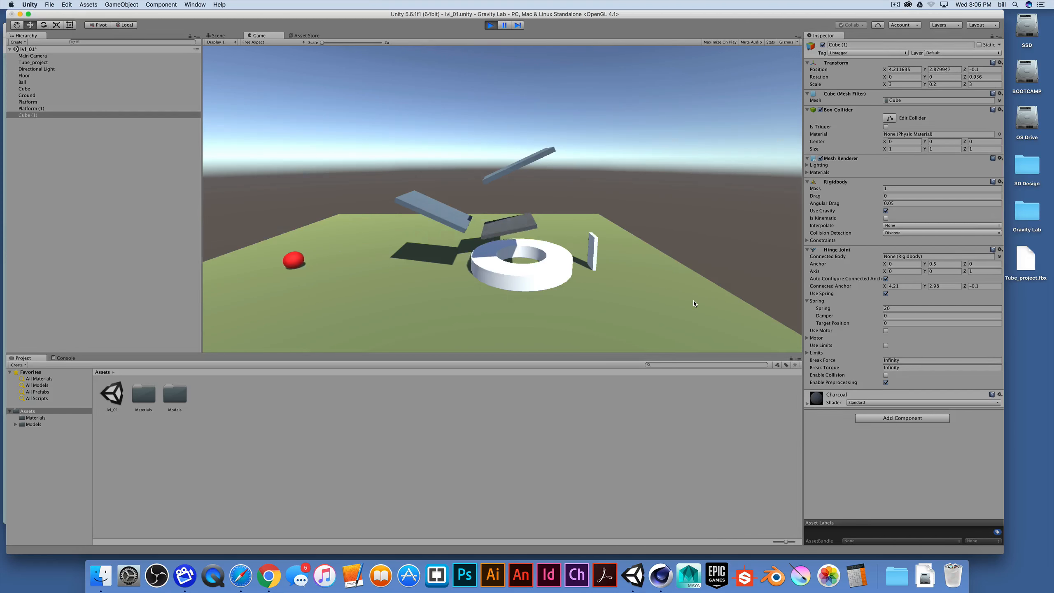
Set the hinge joint's Damper to 5 and test-play the scene
key("super+p")
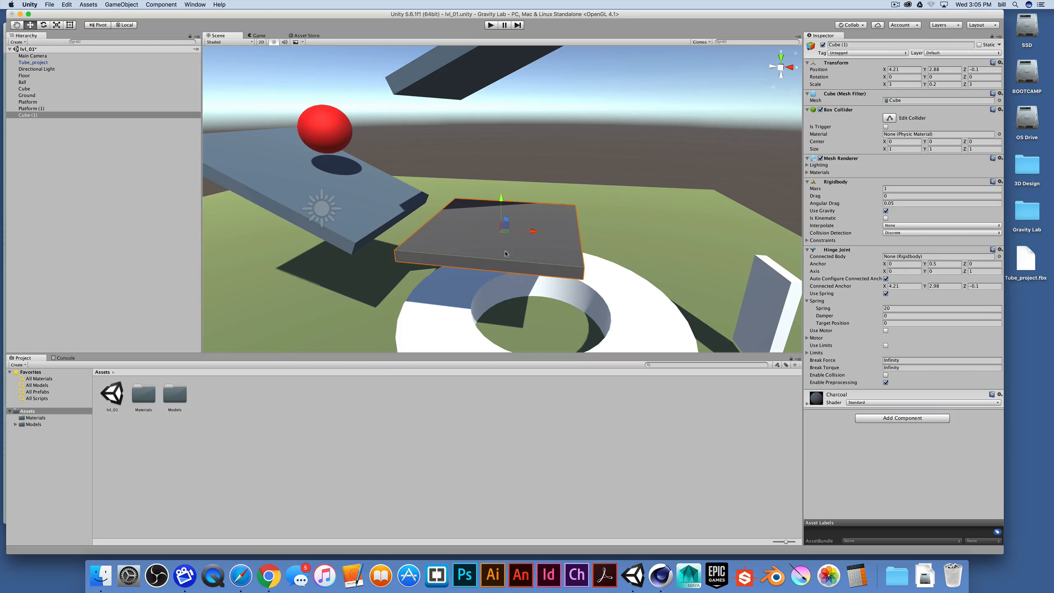
left_click(898, 315)
left_click(490, 25)
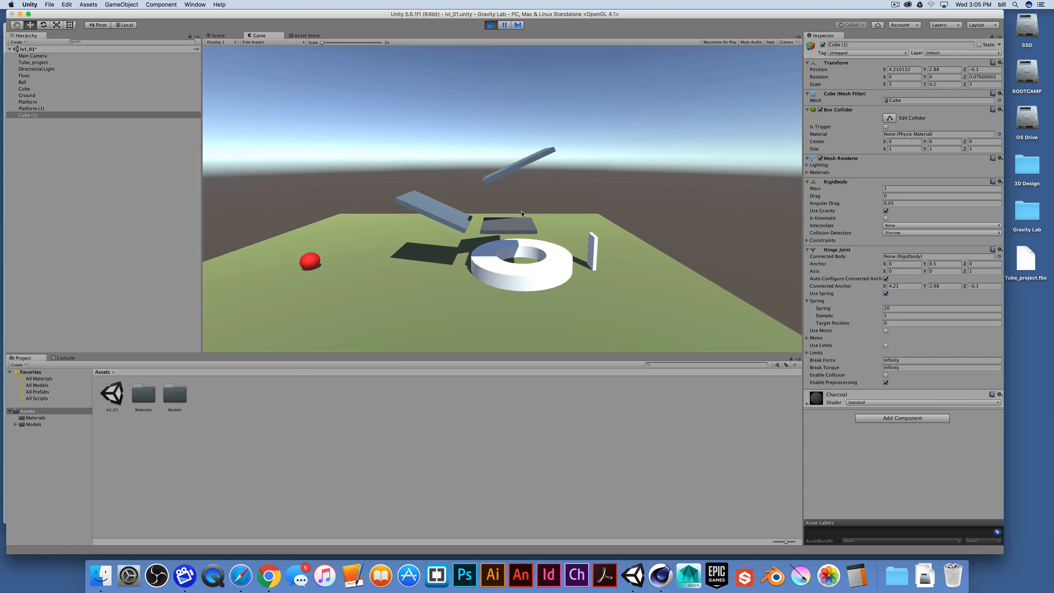
key("super+p")
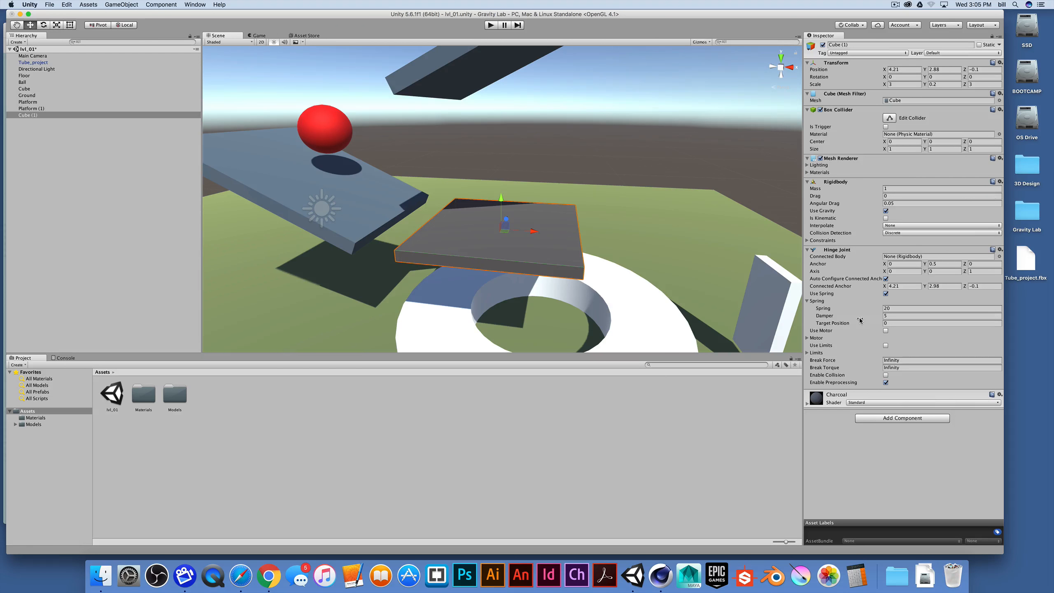
Reset the hinge joint component and test-play the scene
left_click(1000, 249)
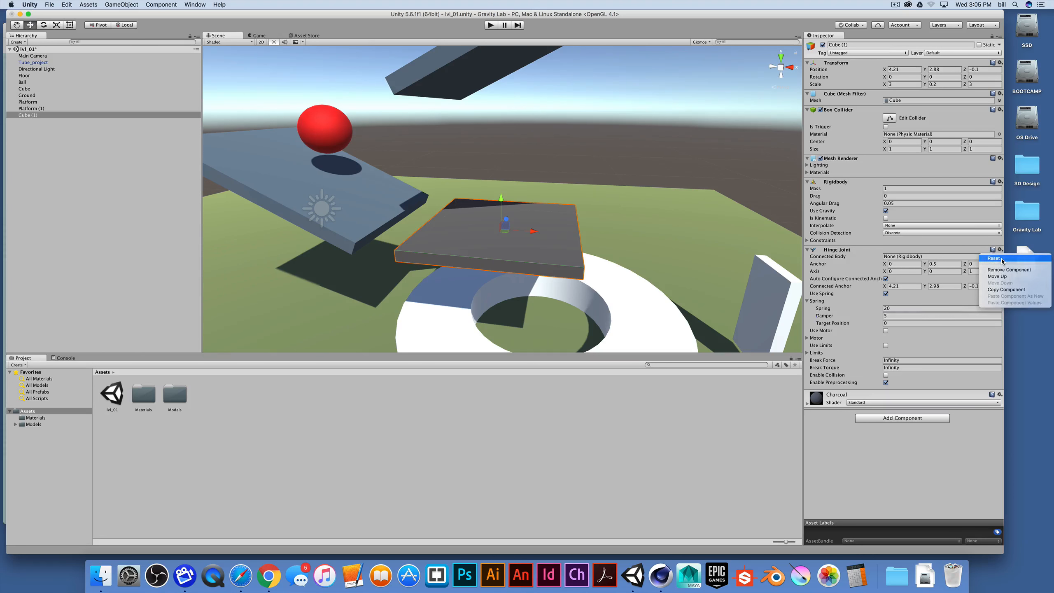
left_click(1001, 258)
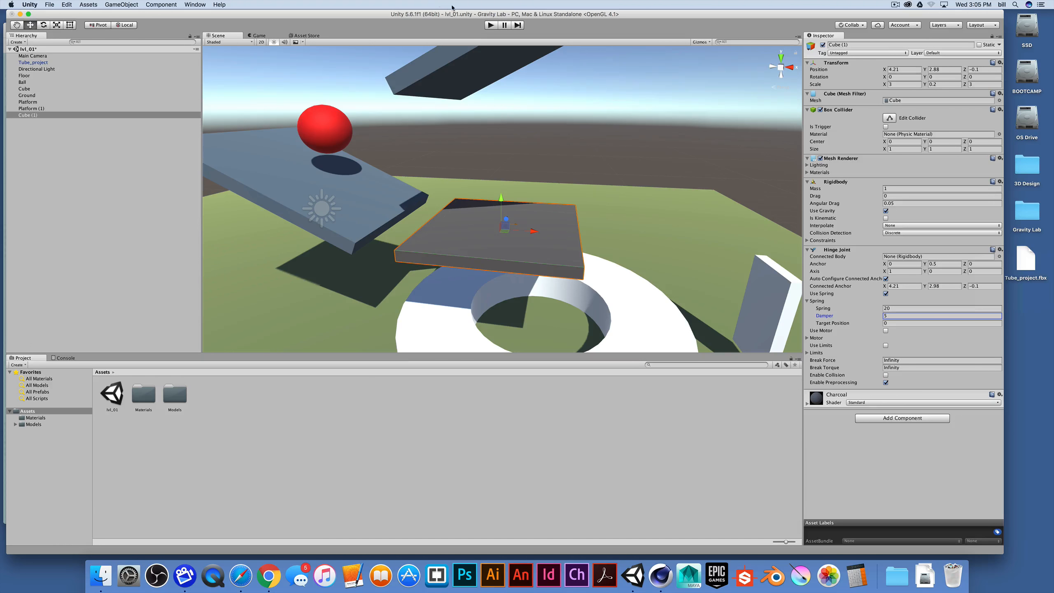
left_click(489, 25)
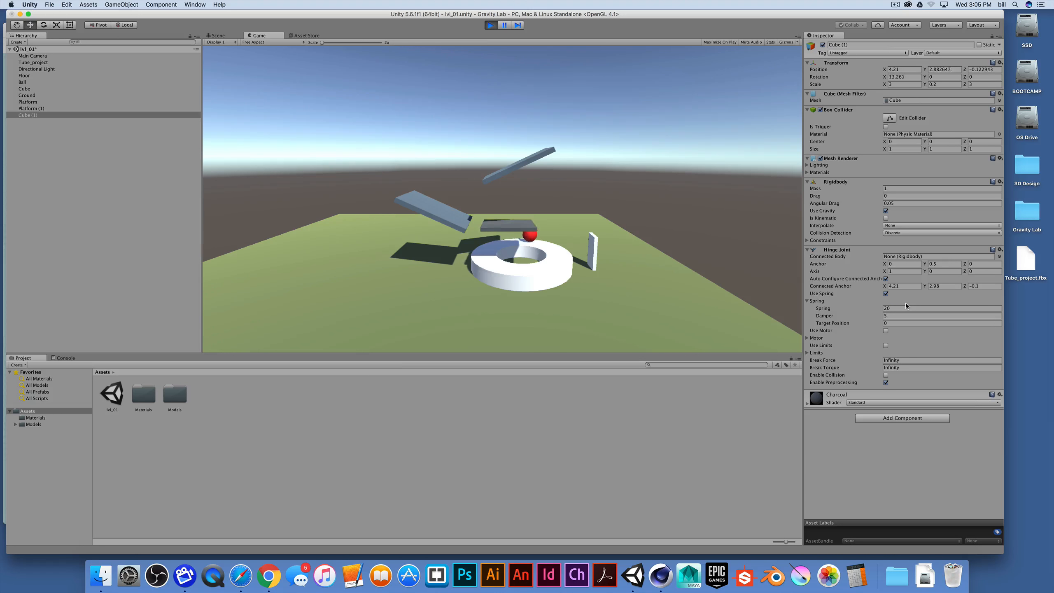
key("super+p")
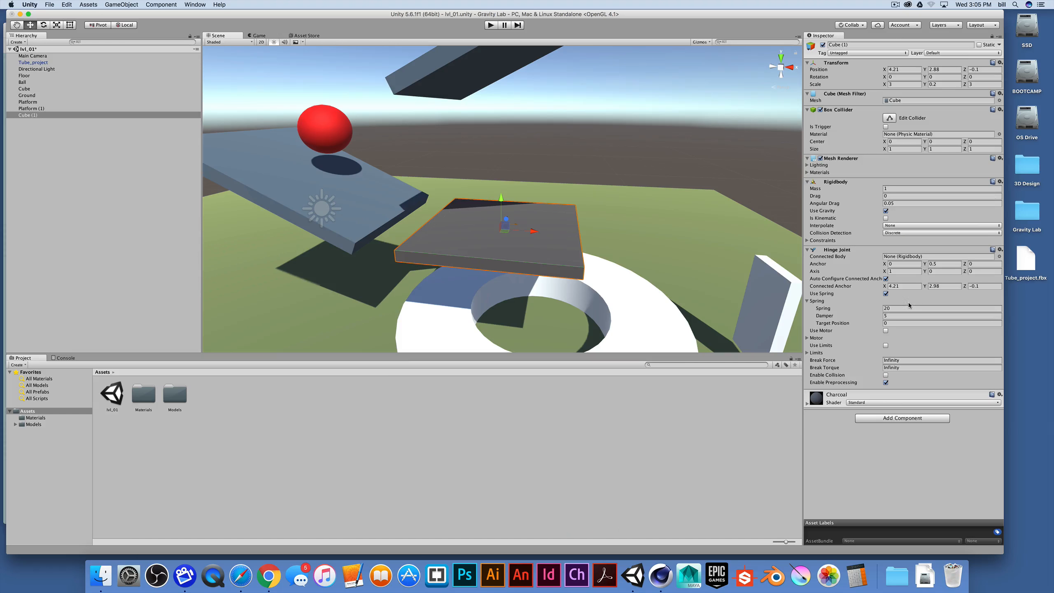
Disable Use Spring on the hinge joint and test-play the scene
left_click(1000, 249)
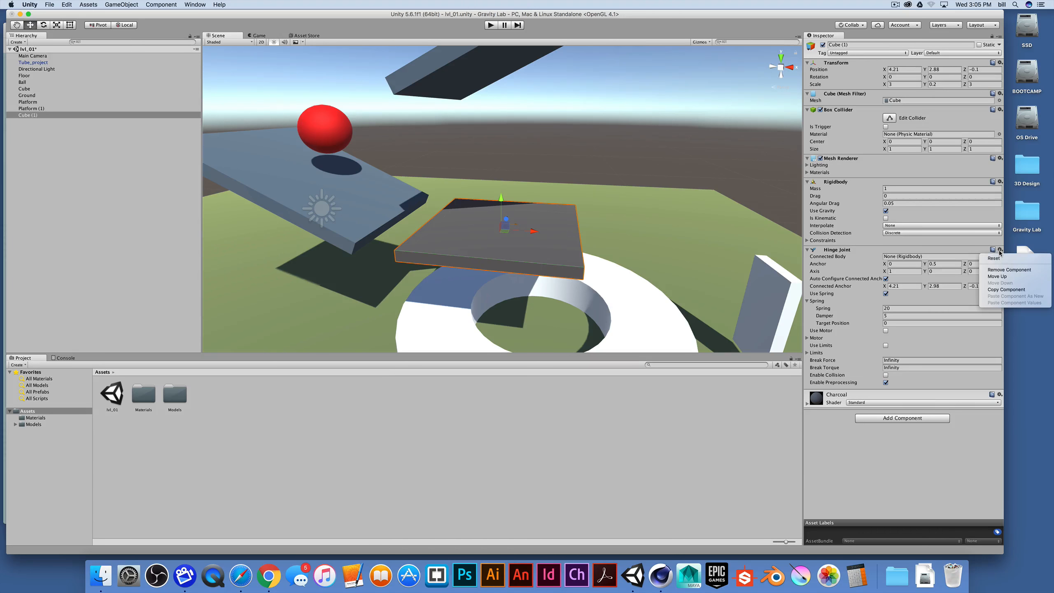
left_click(998, 252)
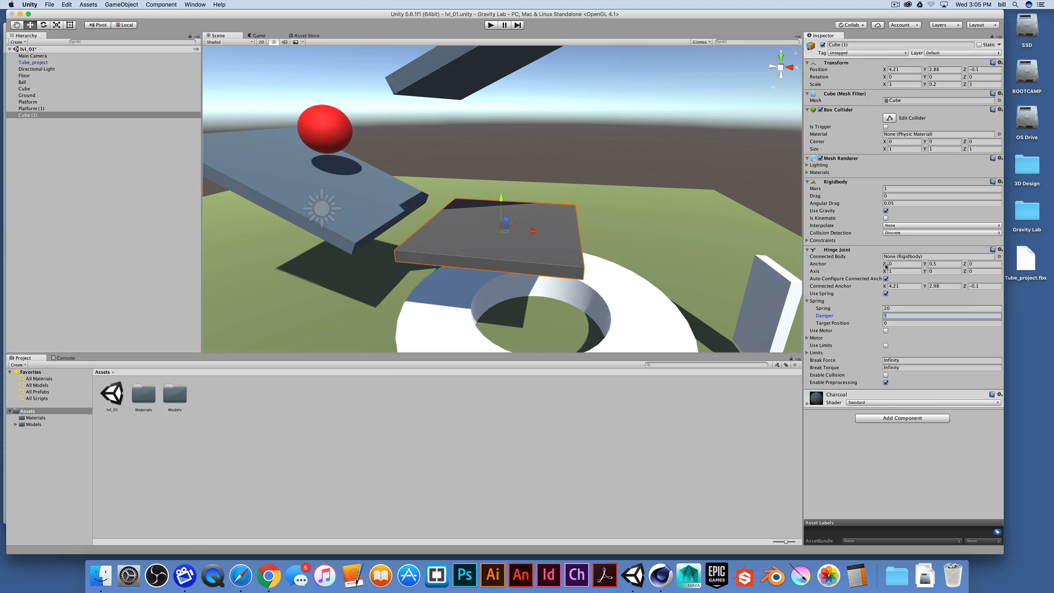
left_click(885, 294)
left_click(490, 26)
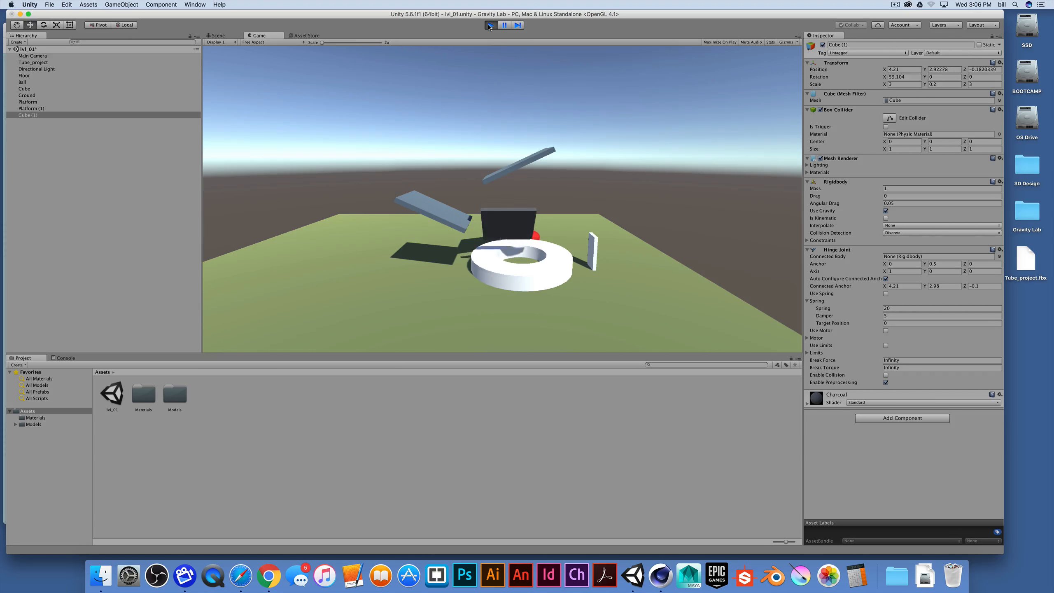
left_click(490, 25)
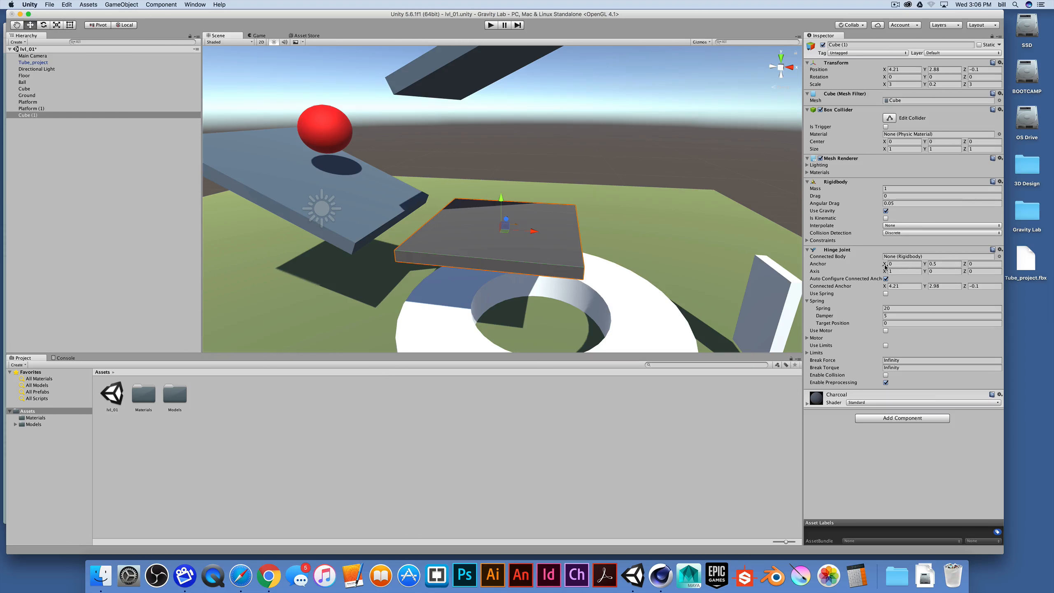
Set the hinge joint's Axis to 0, 0, 1 and its Anchor X to 0.35, then test-play the scene
left_click_drag(884, 266, 885, 268)
left_click(897, 266)
type("0")
left_click(931, 270)
key("Tab")
left_click(900, 271)
left_click(889, 263)
type("1.35")
left_click(490, 25)
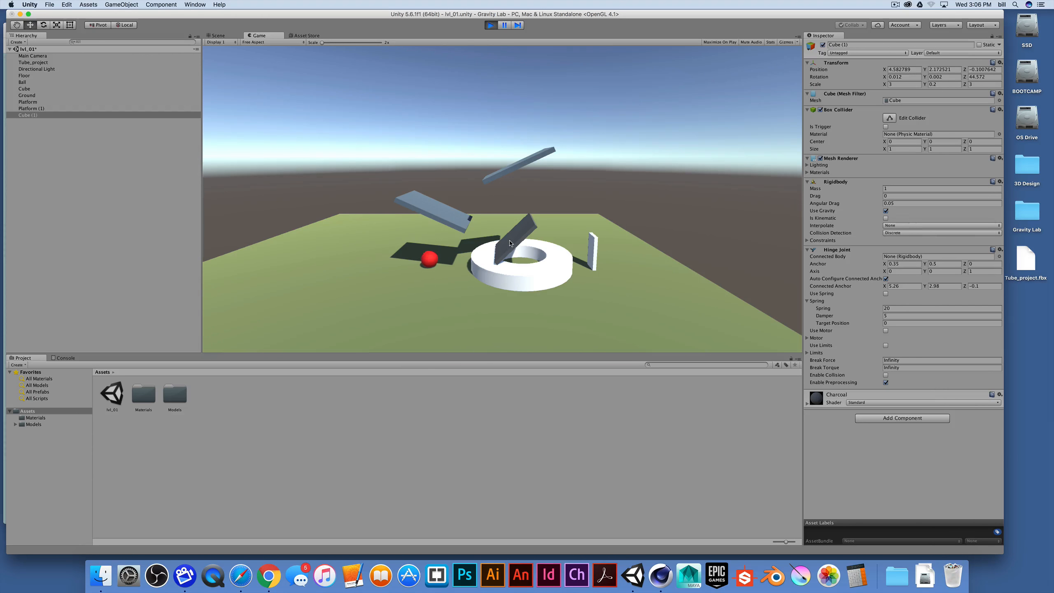
key("super+p")
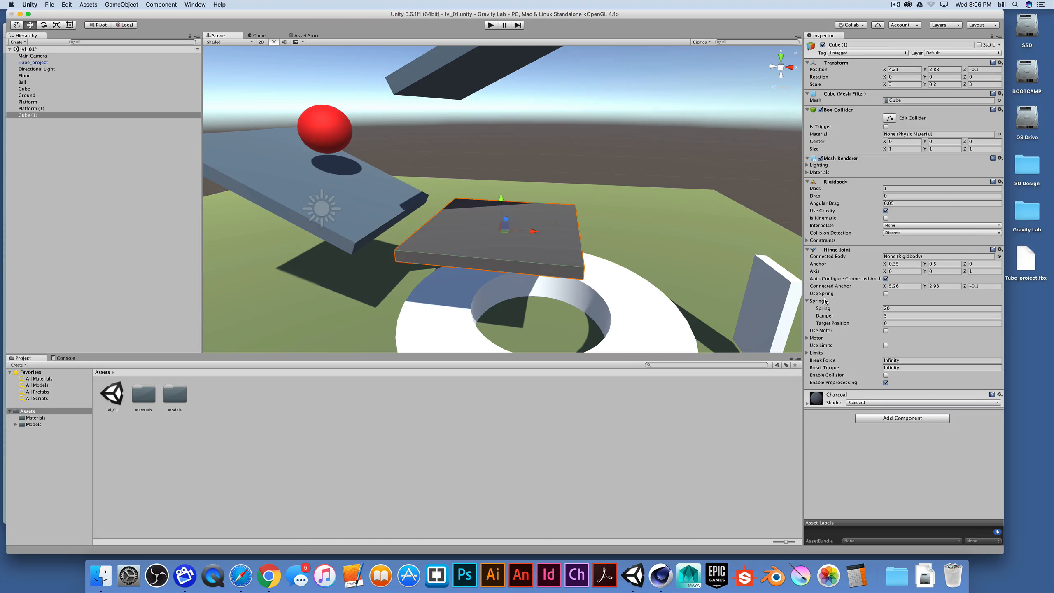
Re-enable Use Spring on the hinge joint and test-play the scene
left_click(885, 293)
left_click(491, 25)
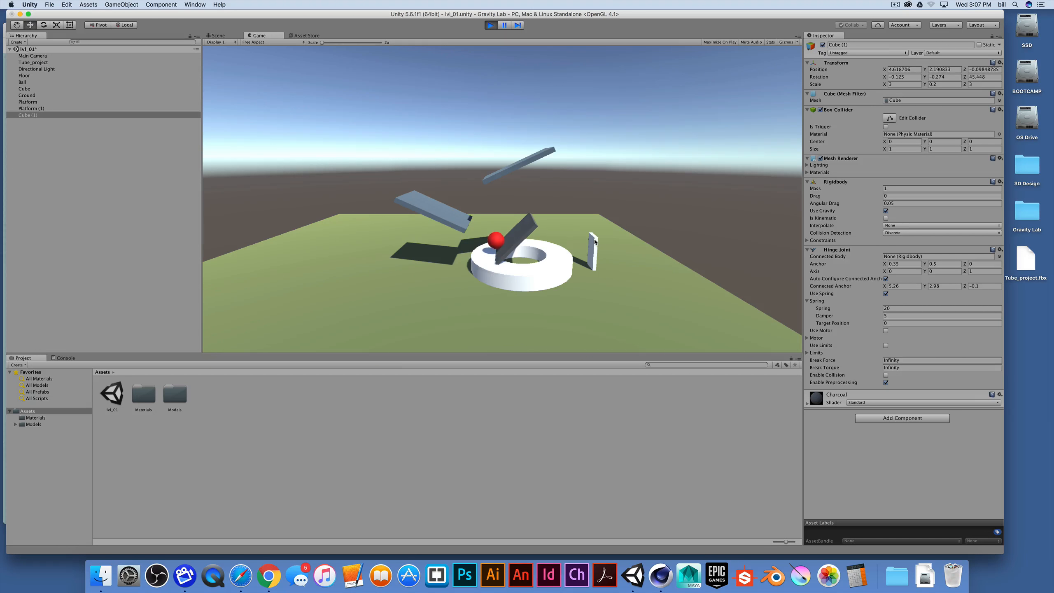
key("super+p")
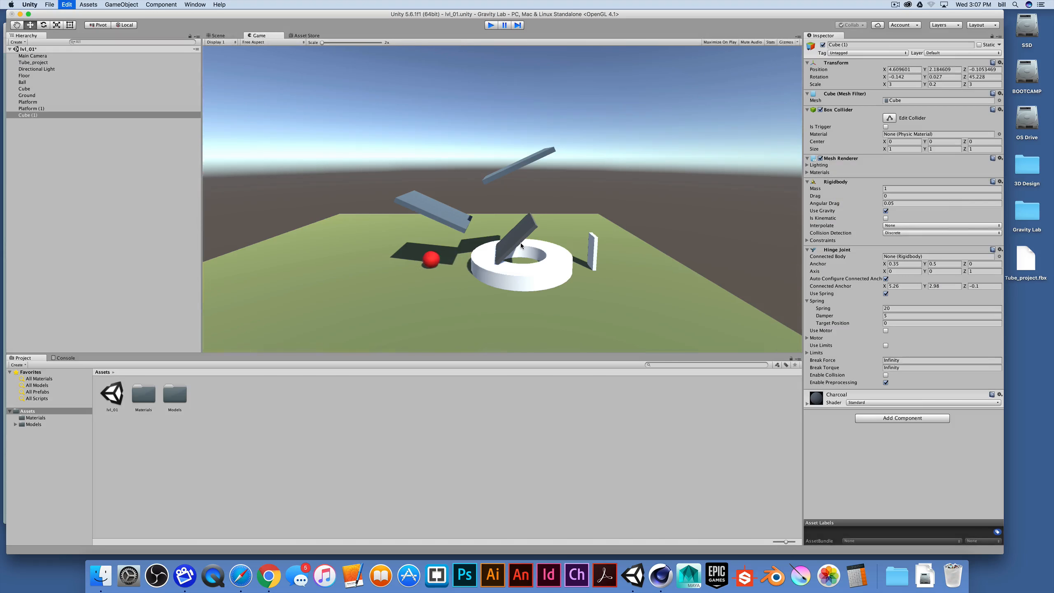
Set the hinge joint's Spring value to 50 and test-play the scene
left_click(906, 307)
type("50")
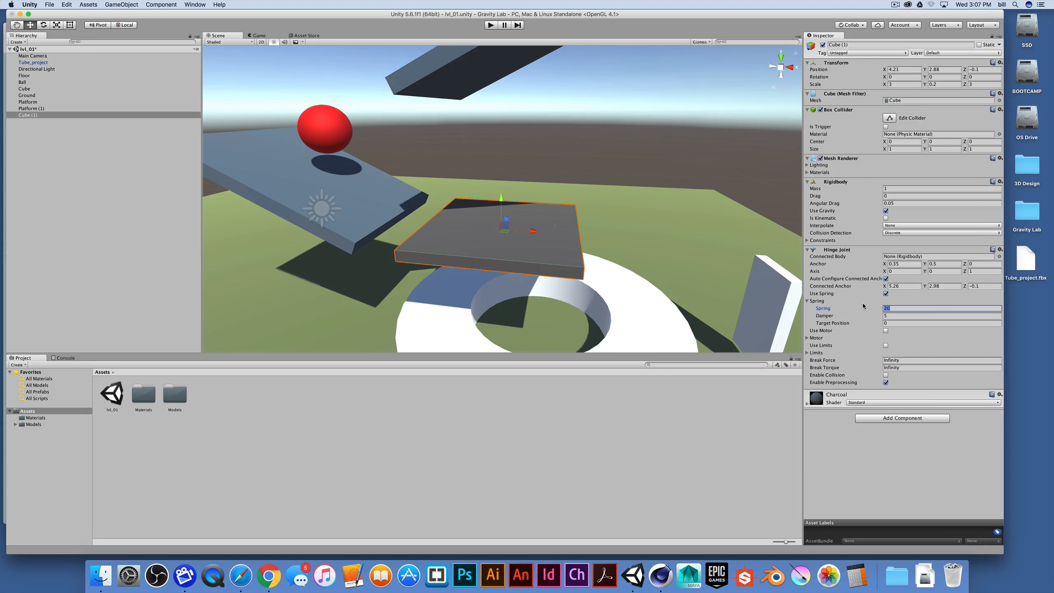
left_click(490, 25)
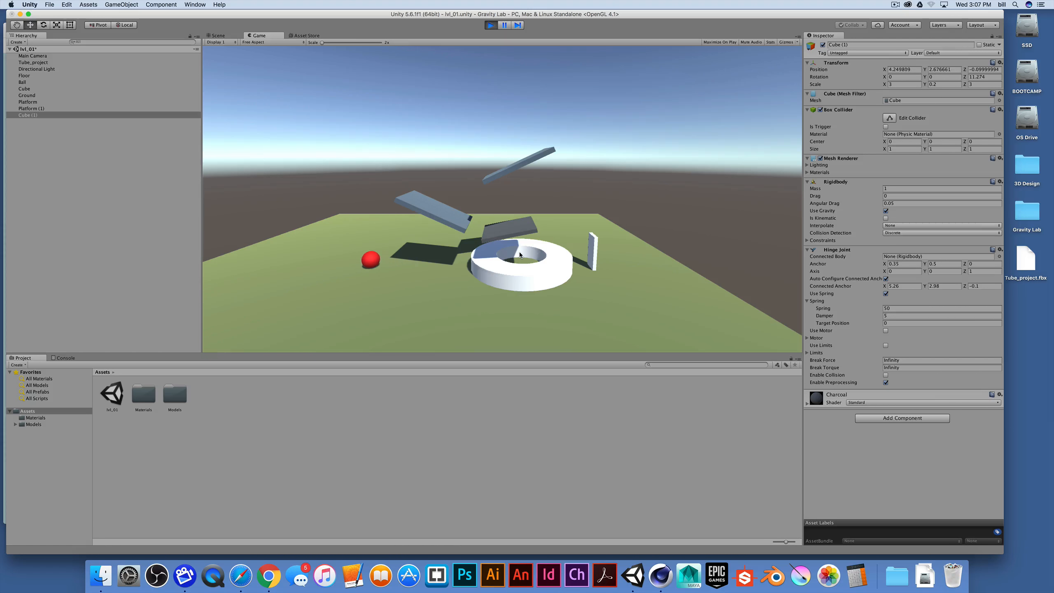
key("super+p")
Delete the white ring-shaped tube from the scene
scroll(522, 252, "down", 5)
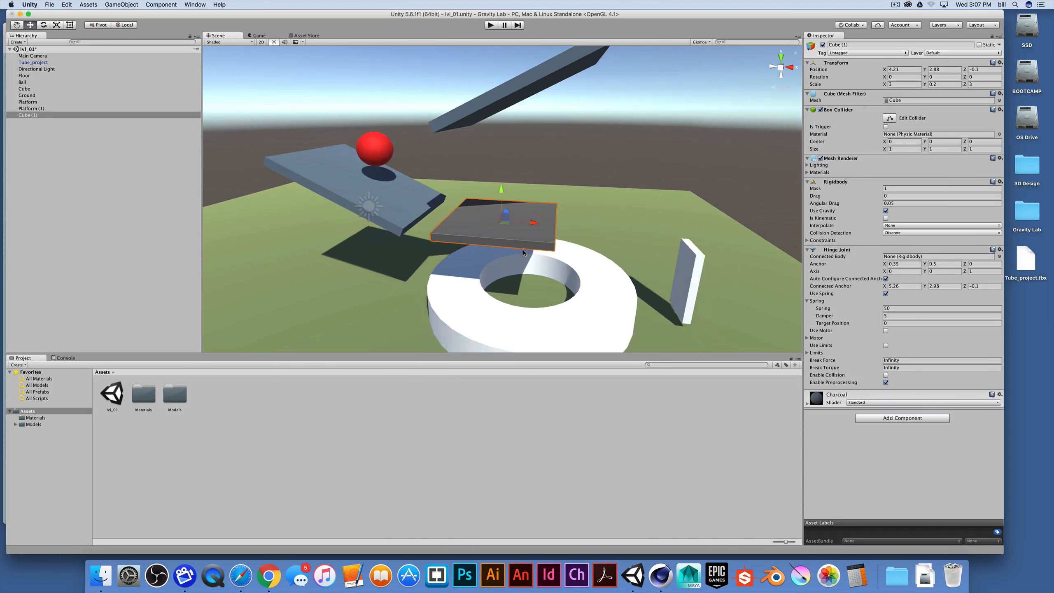
left_click(522, 292)
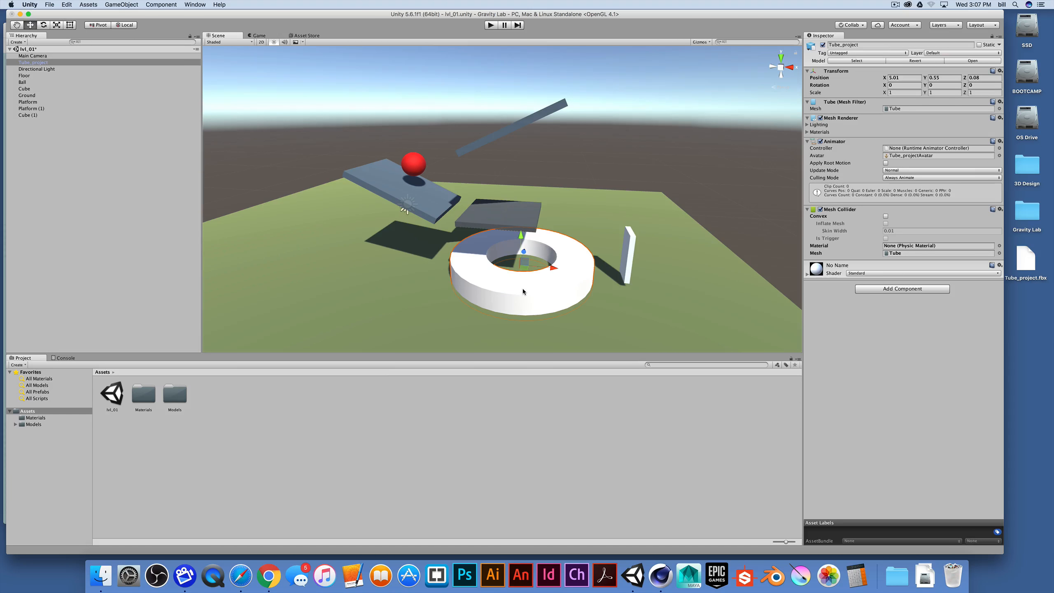
left_click_drag(549, 268, 409, 257)
key("super+BackSpace")
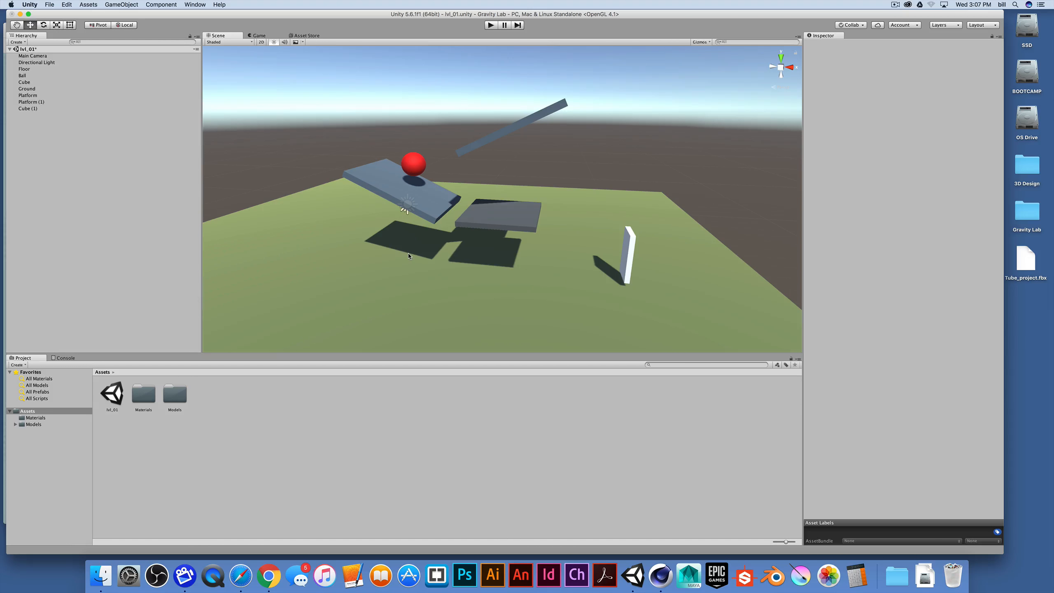
Rename the standing white cube to Domino
left_click(633, 270)
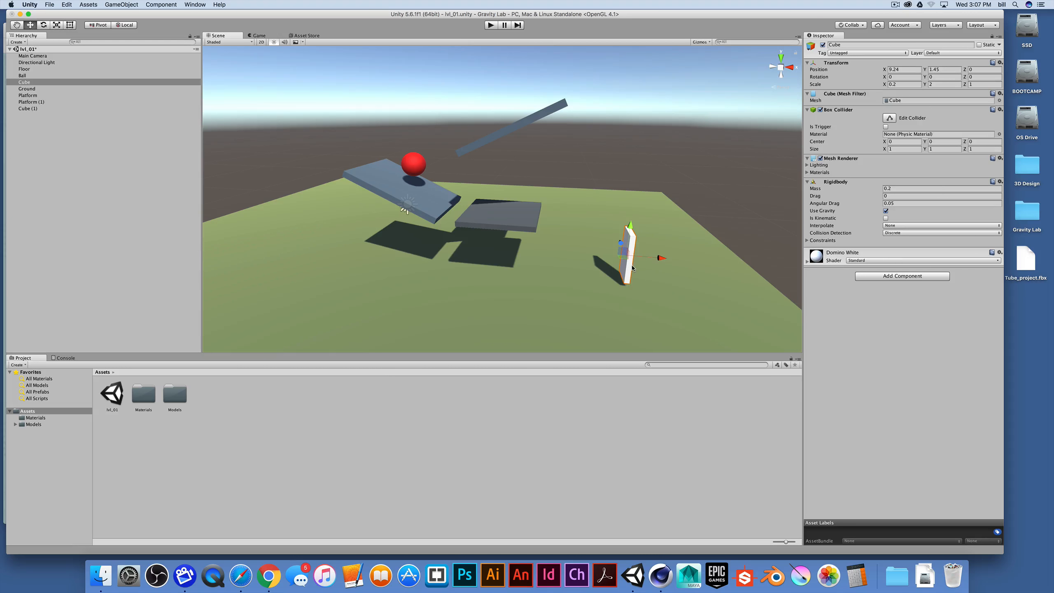
left_click(32, 84)
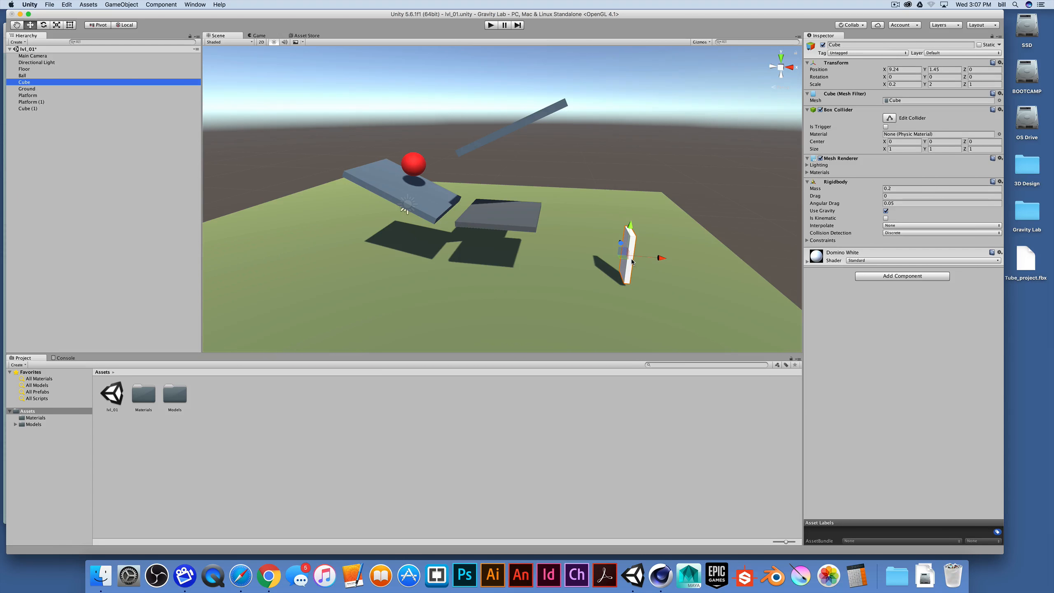
key("Return")
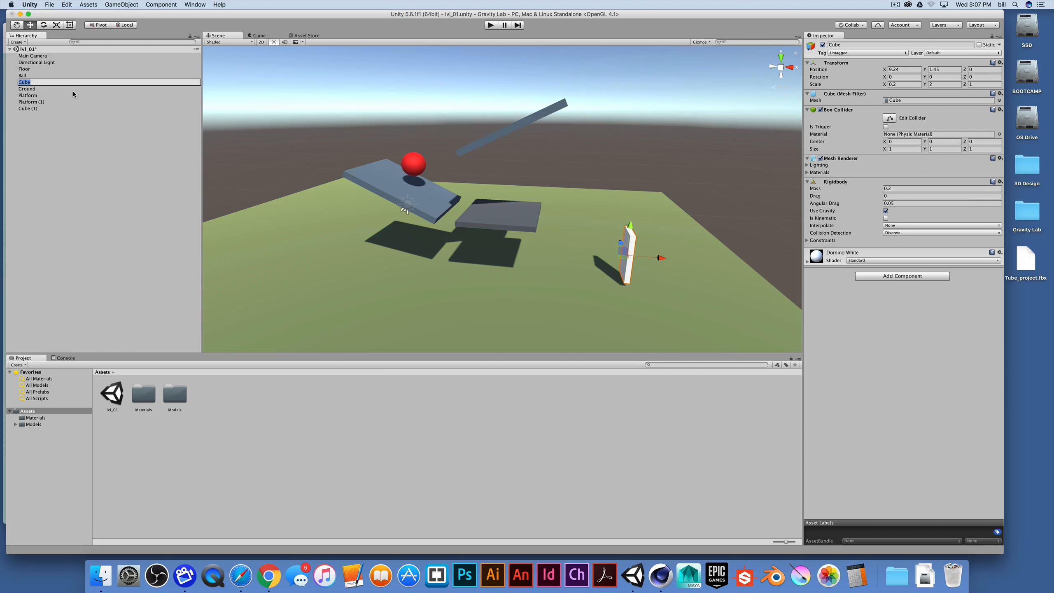
key("BackSpace")
type("Domino")
key("Return")
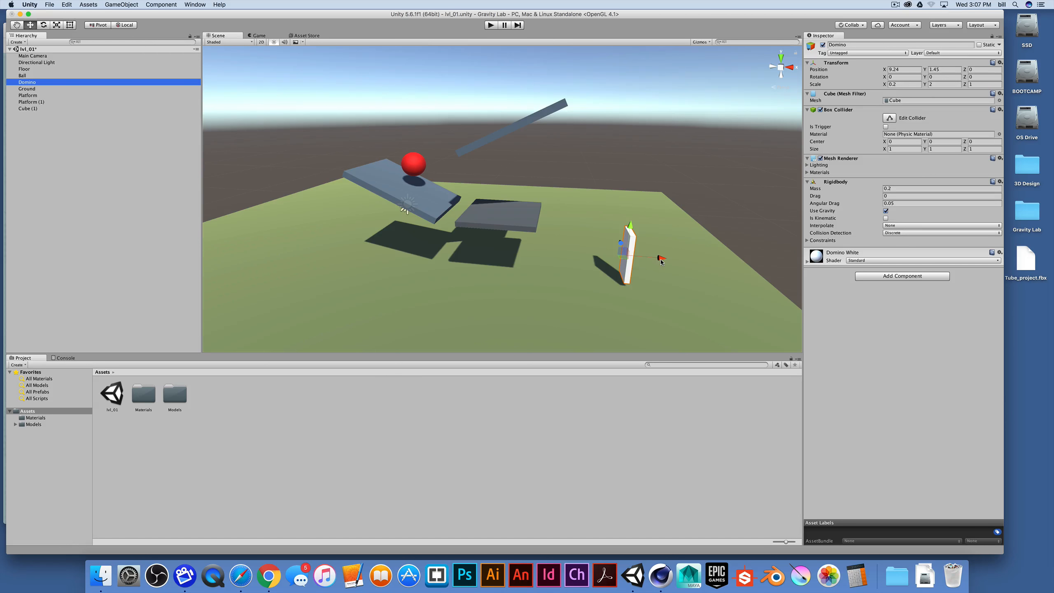
Duplicate the domino twice, offsetting each copy along X to start a row of three
key("super+d")
left_click_drag(660, 258, 678, 259)
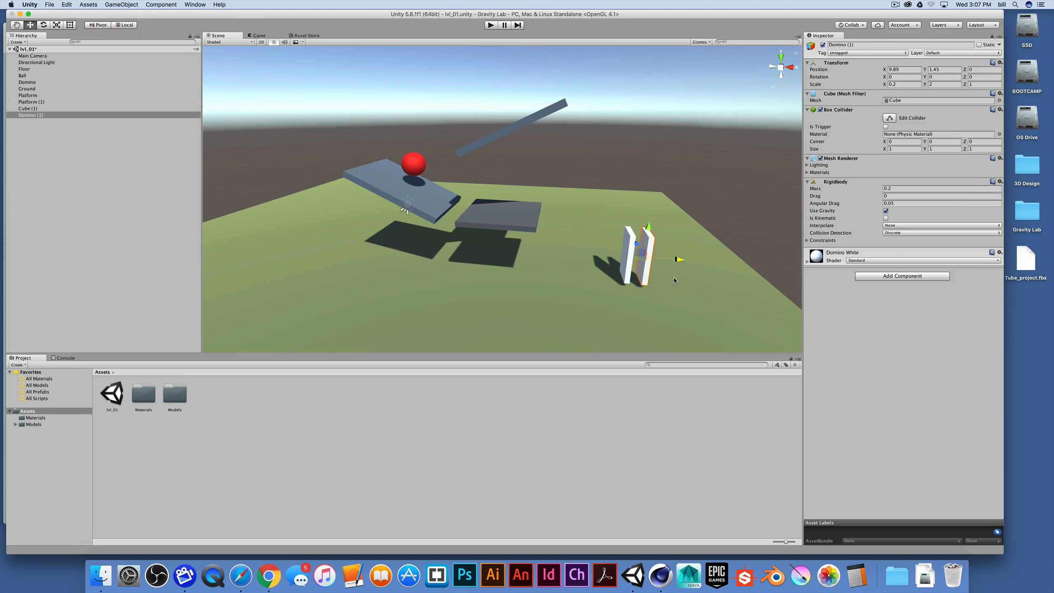
key("super+d")
left_click_drag(677, 259, 696, 262)
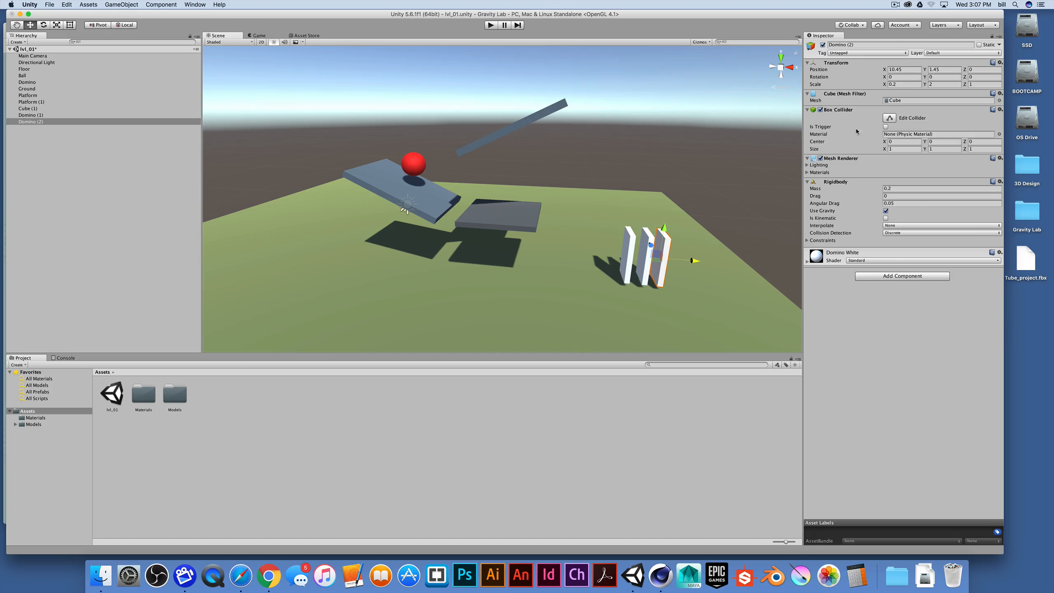
Rotate the third domino 15° about Y and shift it along the row
left_click(932, 78)
type("15")
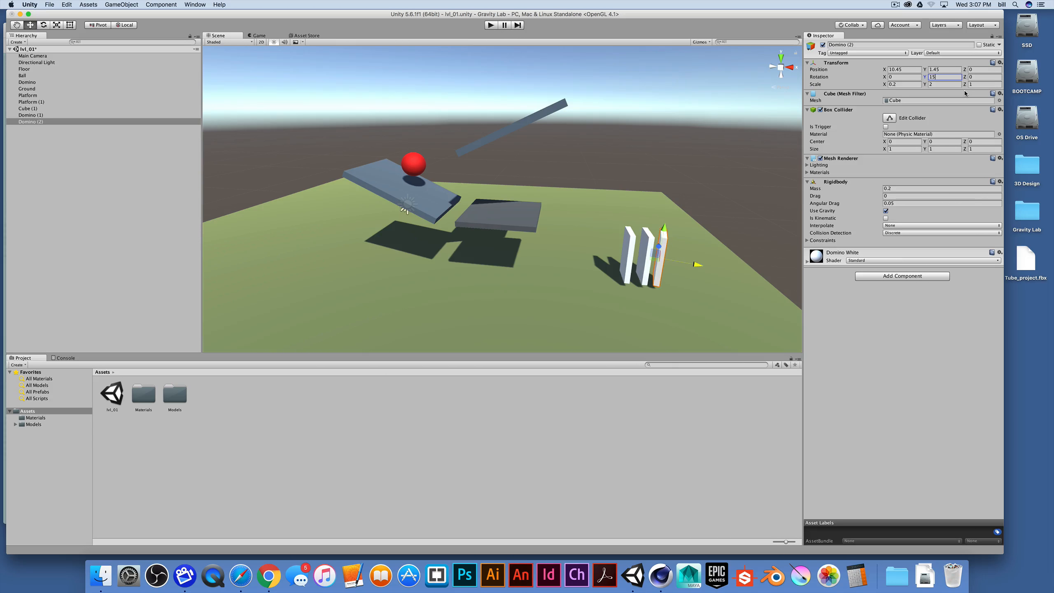
left_click_drag(714, 211, 386, 276, "alt")
middle_click_drag(387, 277, 524, 309)
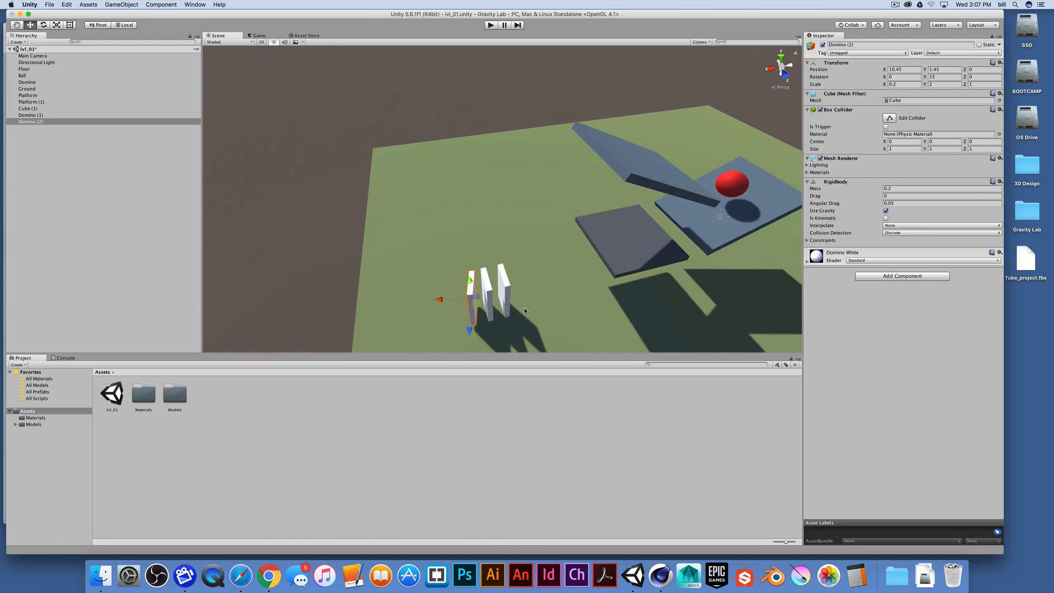
left_click_drag(524, 309, 521, 328, "alt")
left_click_drag(444, 297, 468, 294)
Duplicate the last domino and set the copy's Y rotation to 30° to continue the curving row
key("super+d")
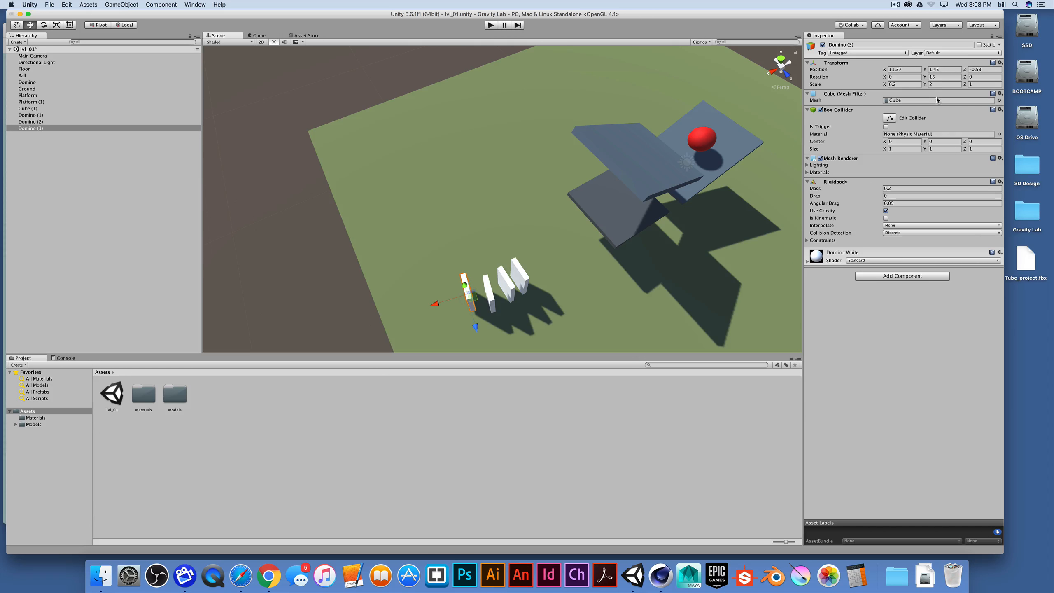
left_click(939, 77)
type("25")
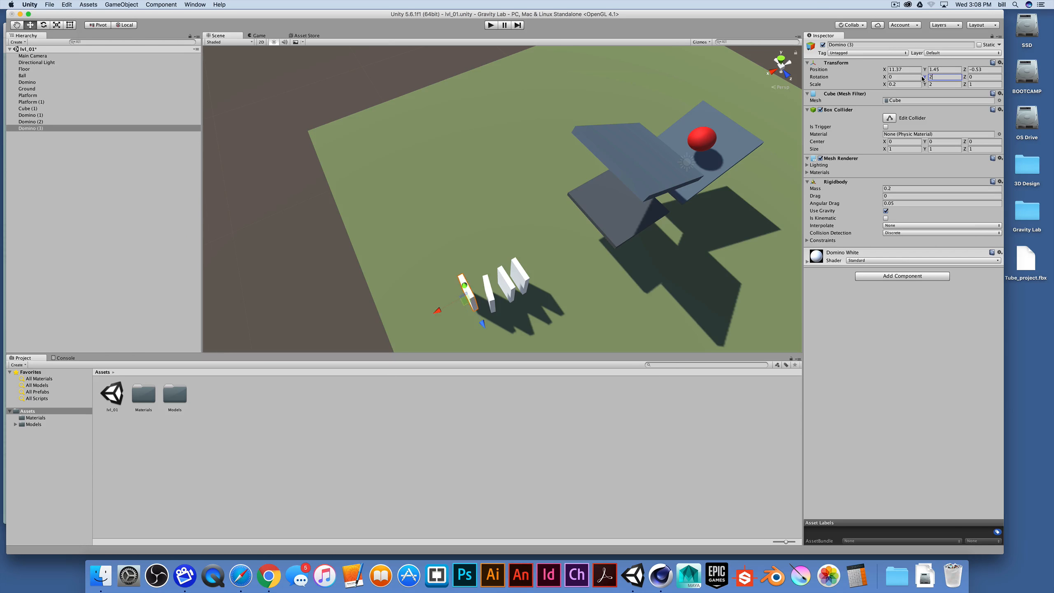
key("BackSpace")
key("BackSpace")
type("30")
left_click_drag(668, 200, 492, 265, "alt")
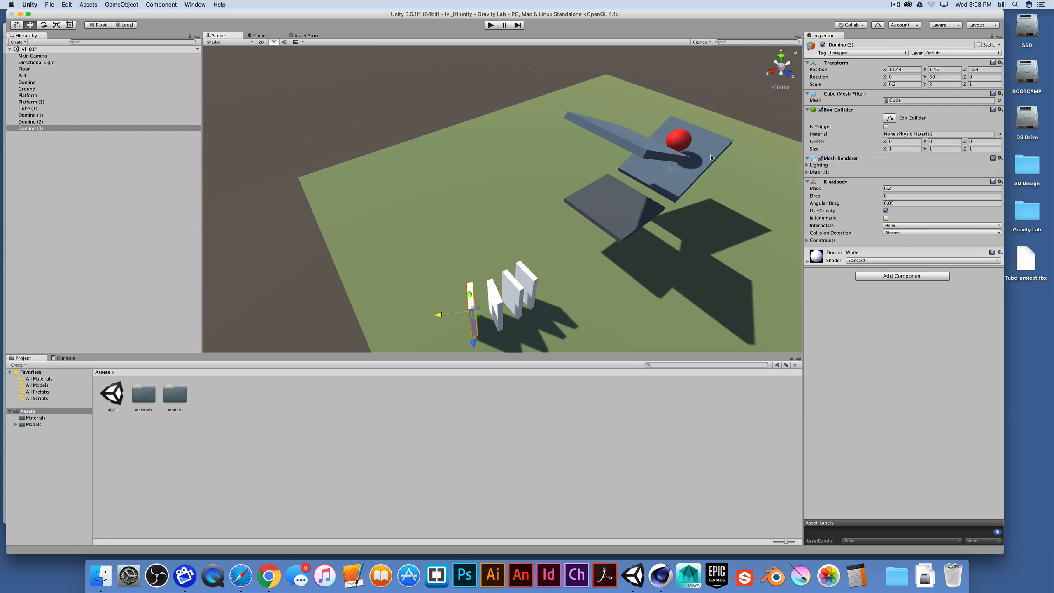
Duplicate again, move the copy to the end of the row, and set its Y rotation to 45°
key("super+d")
left_click_drag(436, 310, 413, 314)
left_click(939, 78)
type("45")
left_click_drag(379, 282, 396, 264, "alt")
middle_click_drag(433, 274, 434, 229)
left_click_drag(443, 285, 663, 328)
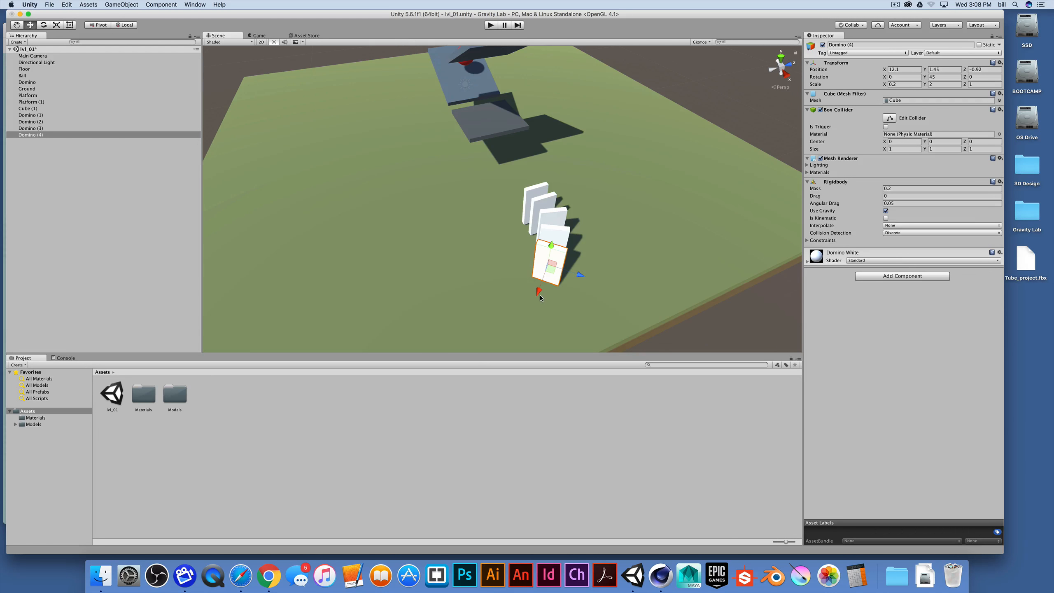
Select the hinged plate and test-play the scene with the domino row
left_click_drag(569, 282, 466, 122, "alt")
left_click(399, 170)
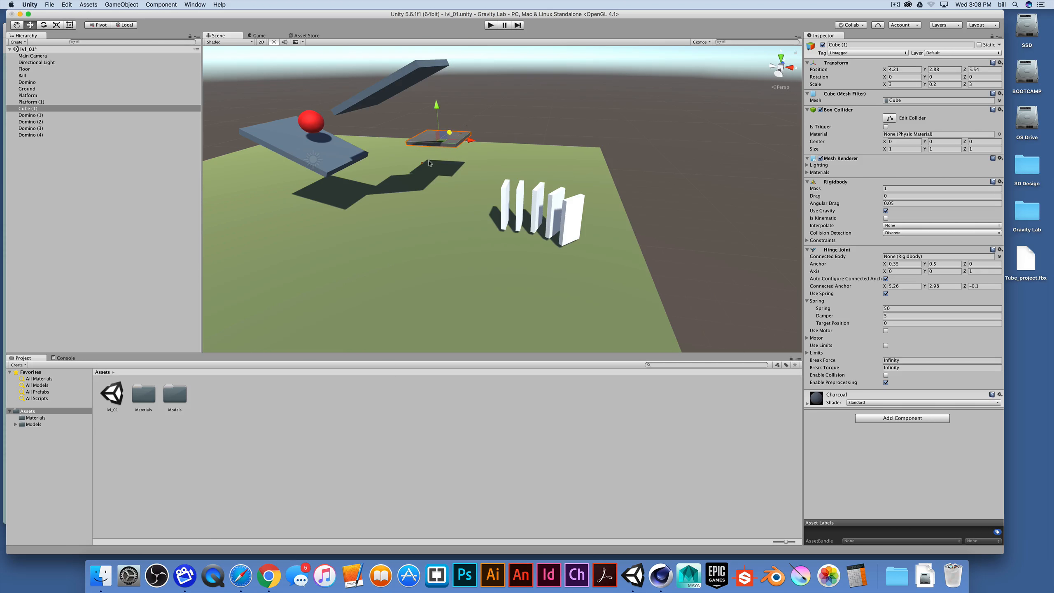
left_click(492, 26)
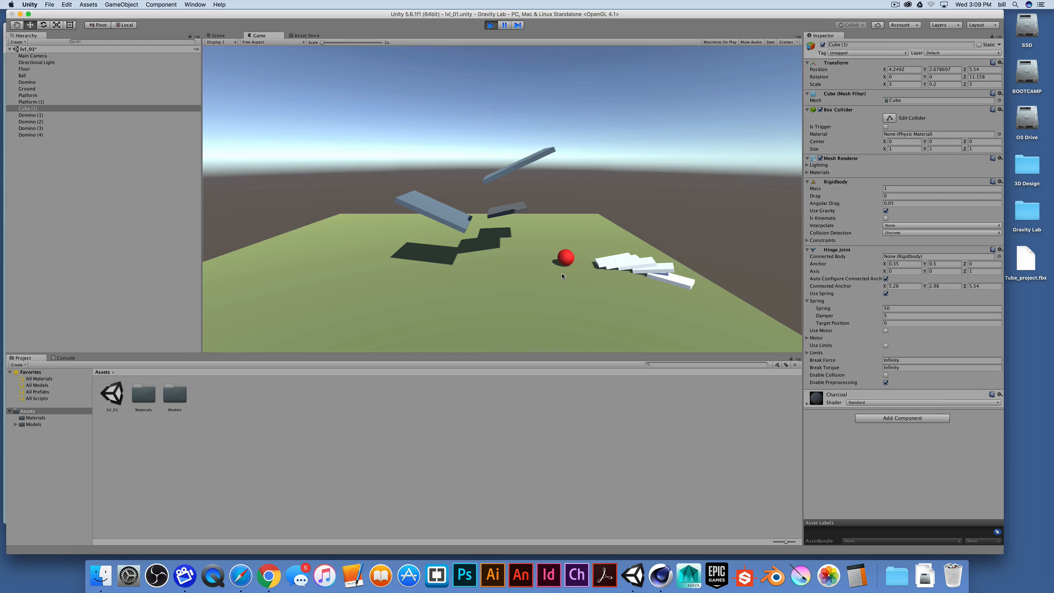
key("super+p")
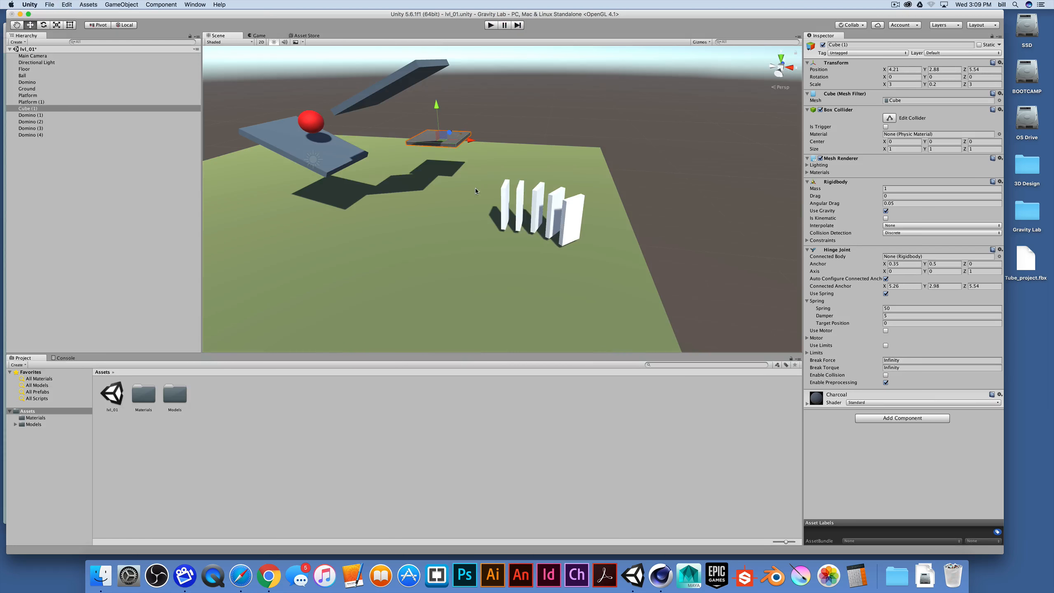
Delete the hinged plate from the scene and save the scene
scroll(424, 170, "up", 2)
scroll(418, 175, "down", 8)
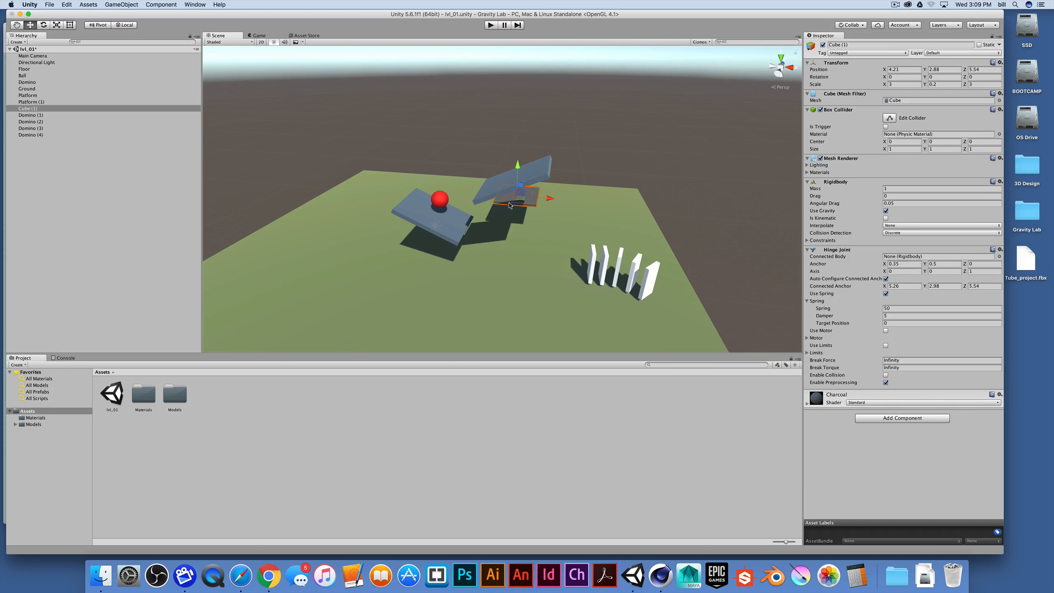
left_click(441, 199)
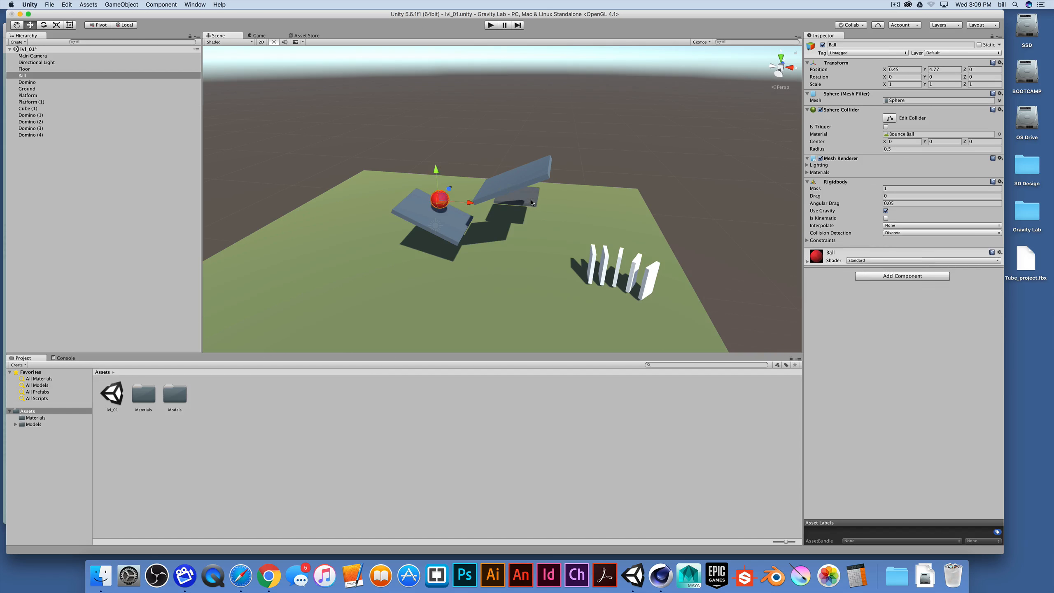
left_click(534, 209)
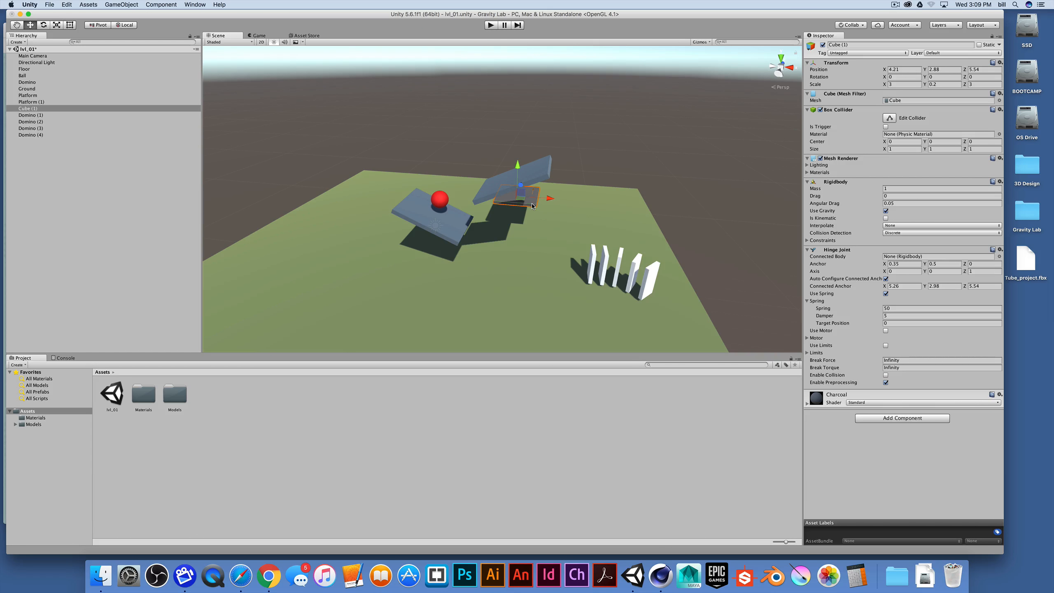
key("super+BackSpace")
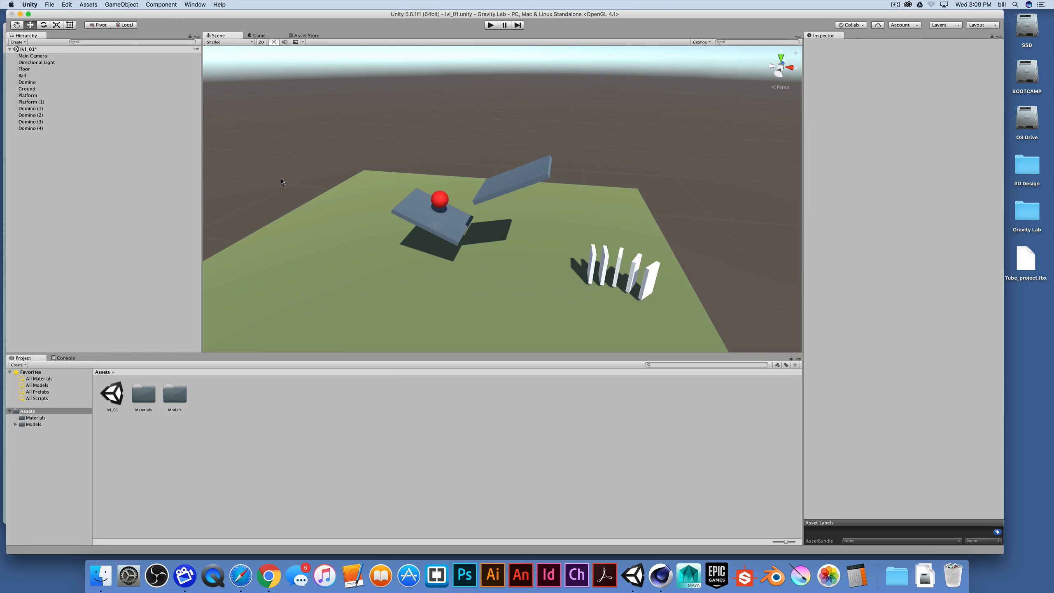
key("super+s")
Raise the ball above the platform to a height of about Y 6.1
left_click(440, 203)
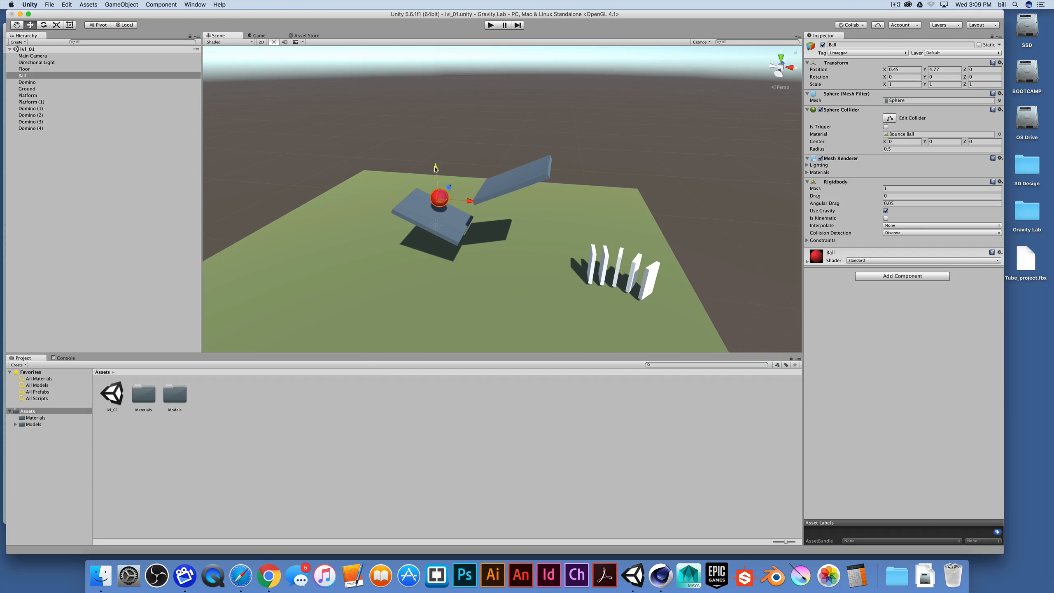
left_click_drag(435, 175, 435, 152)
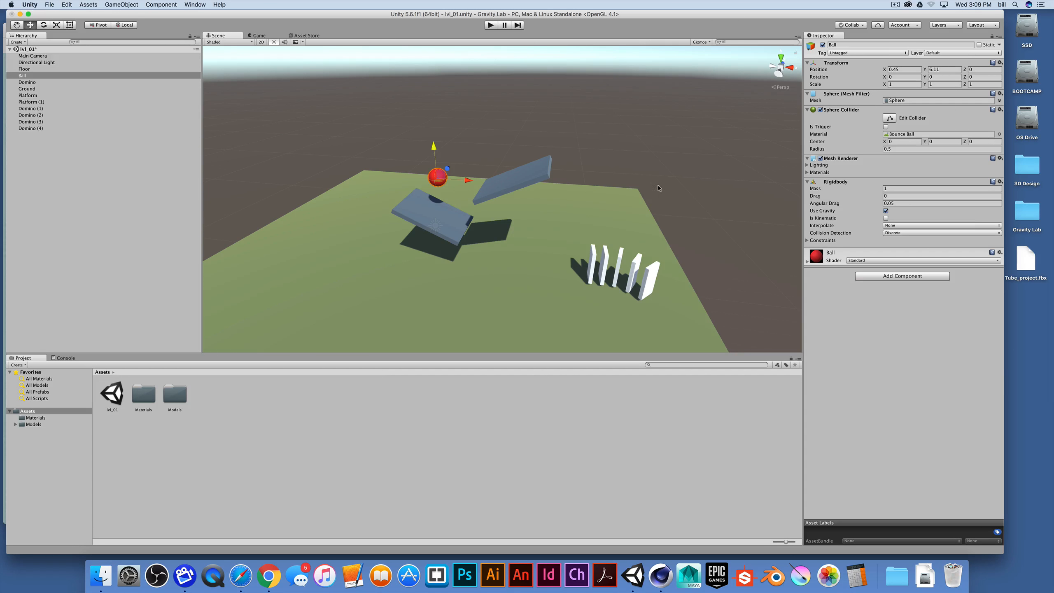
Duplicate the ball three times, stacking the copies in a column above it up to about Y 11.8, and play the scene
key("super+d")
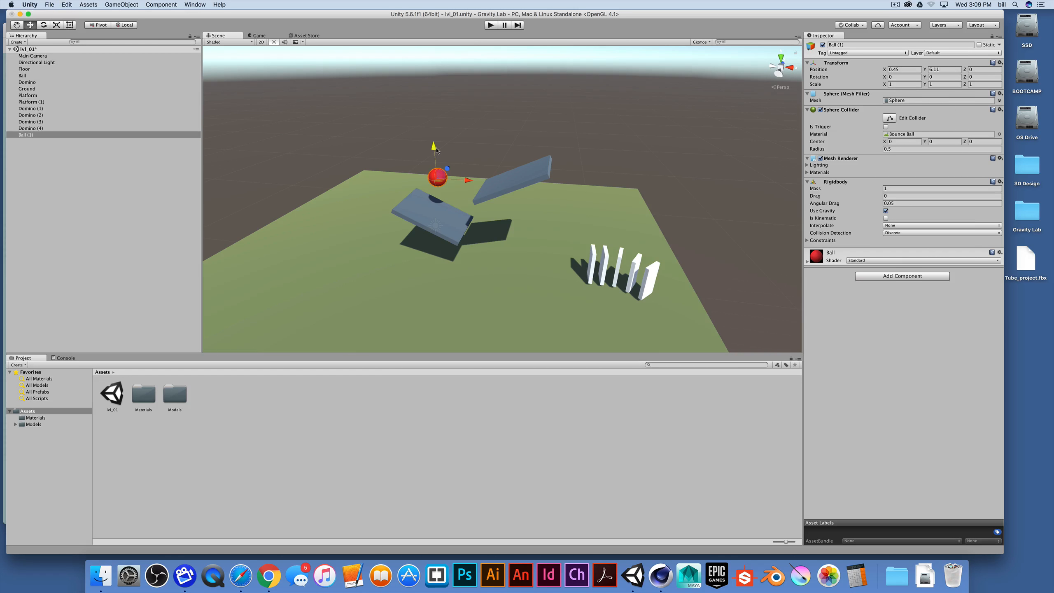
left_click_drag(436, 150, 429, 33)
key("super+d")
key("super+d")
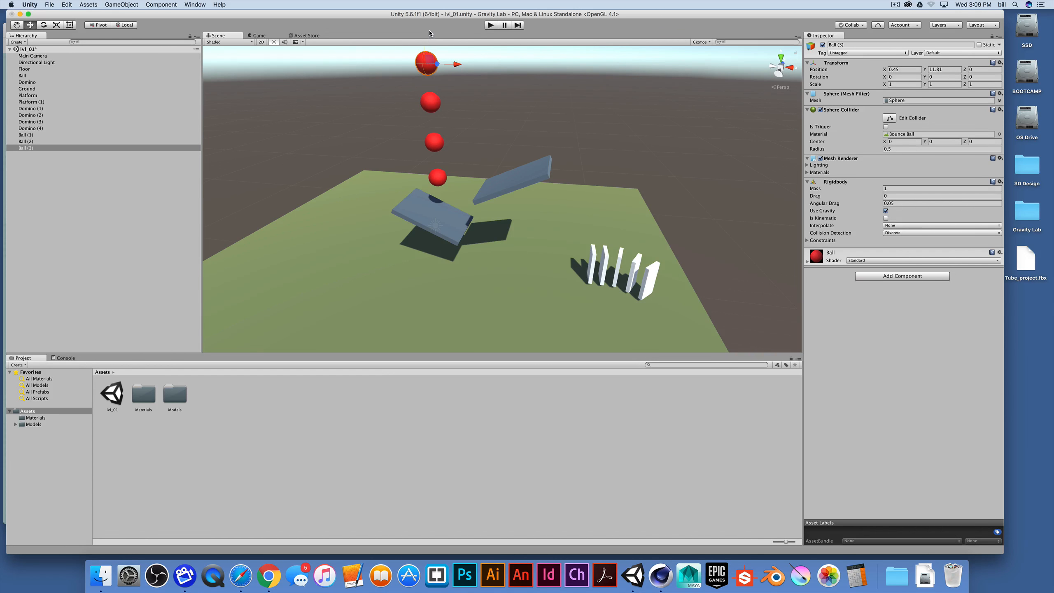
left_click(490, 26)
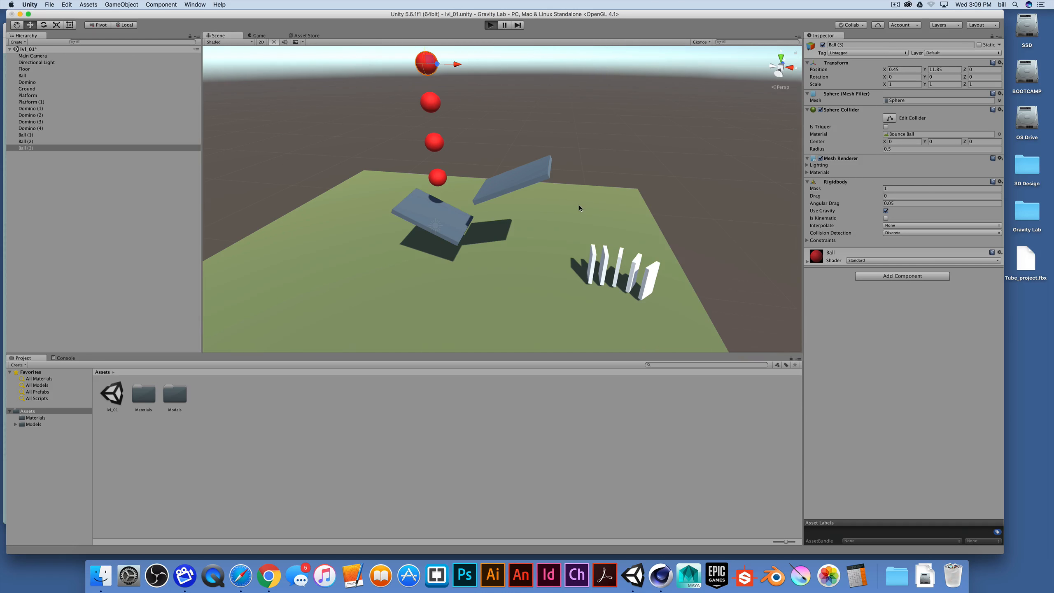